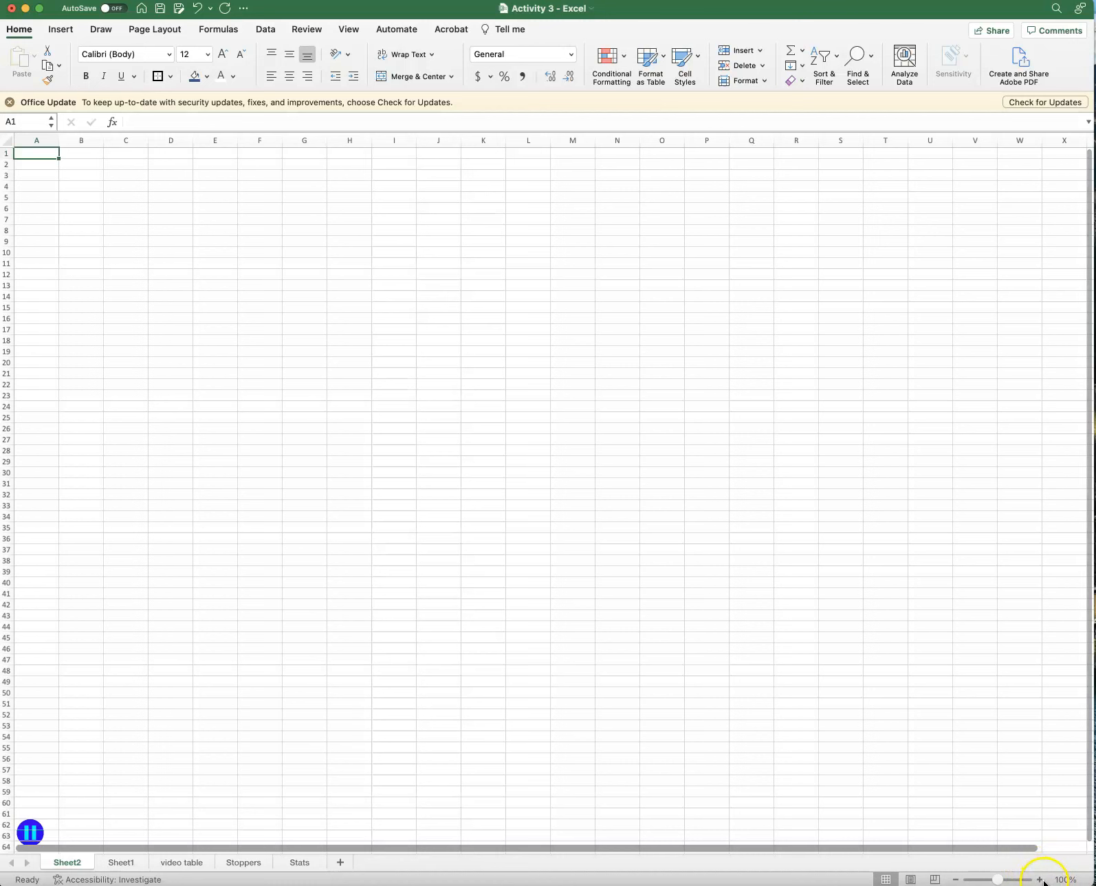
Zoom the worksheet to 150% and minimize the metal.jpeg picture window.
{"action": "left_click", "coordinate": [1041, 880]}
{"action": "left_click", "coordinate": [1040, 880]}
{"action": "left_click", "coordinate": [1041, 880]}
{"action": "left_click", "coordinate": [1040, 880]}
{"action": "left_click", "coordinate": [1041, 881]}
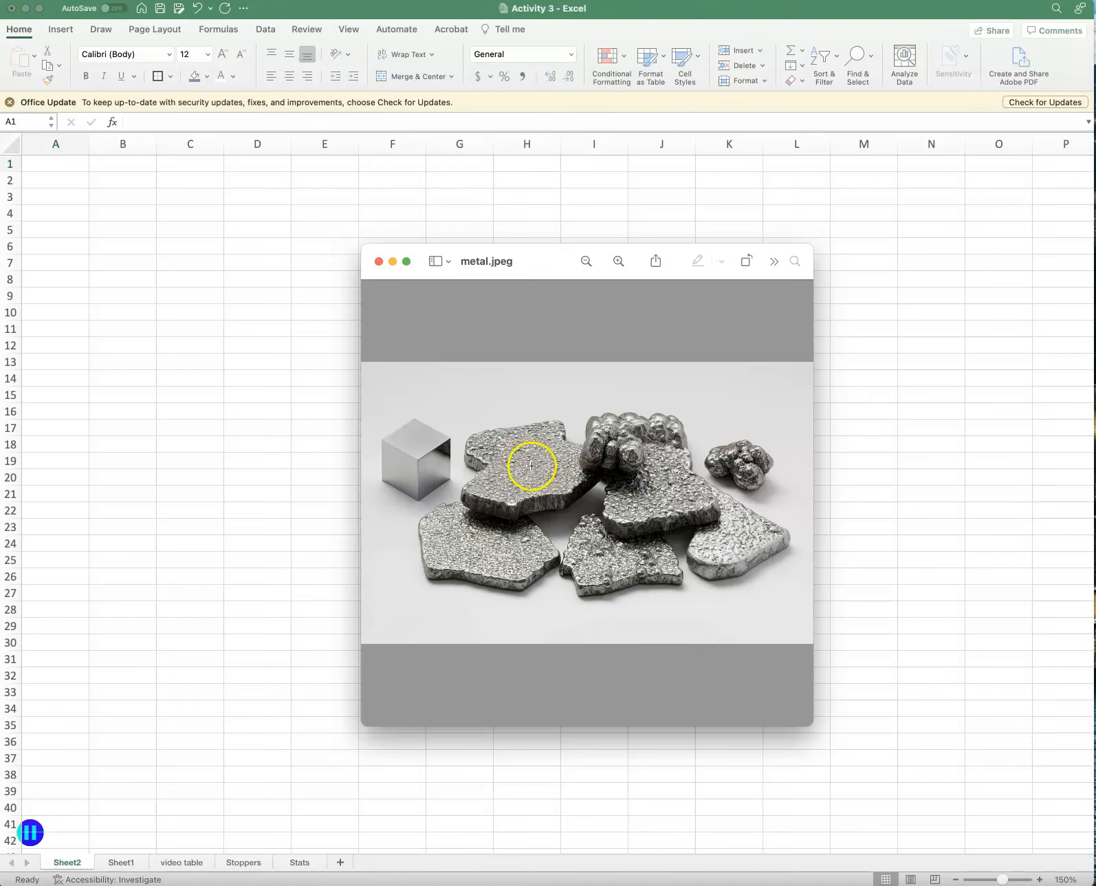
{"action": "left_click", "coordinate": [393, 262]}
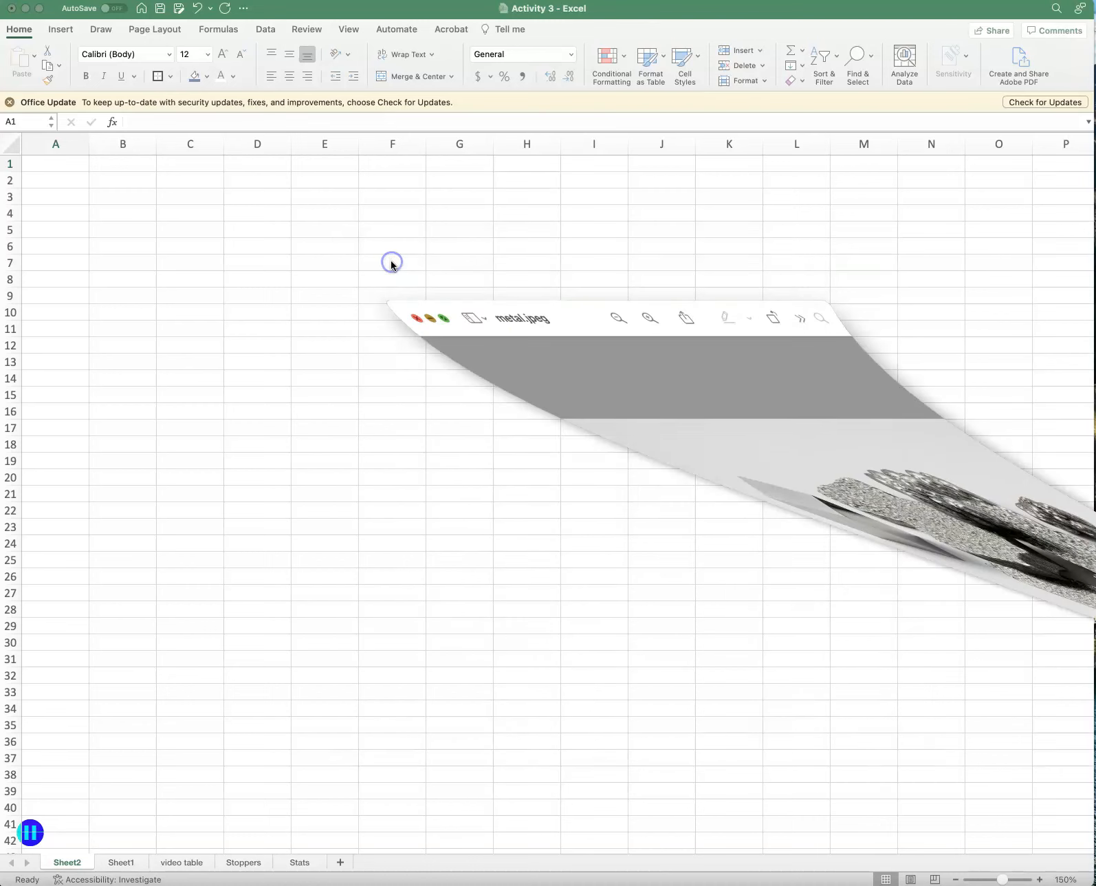
Enter the column headers Volume (mL) in cell A1 and Mass (g) in cell B1.
{"action": "left_click", "coordinate": [53, 164]}
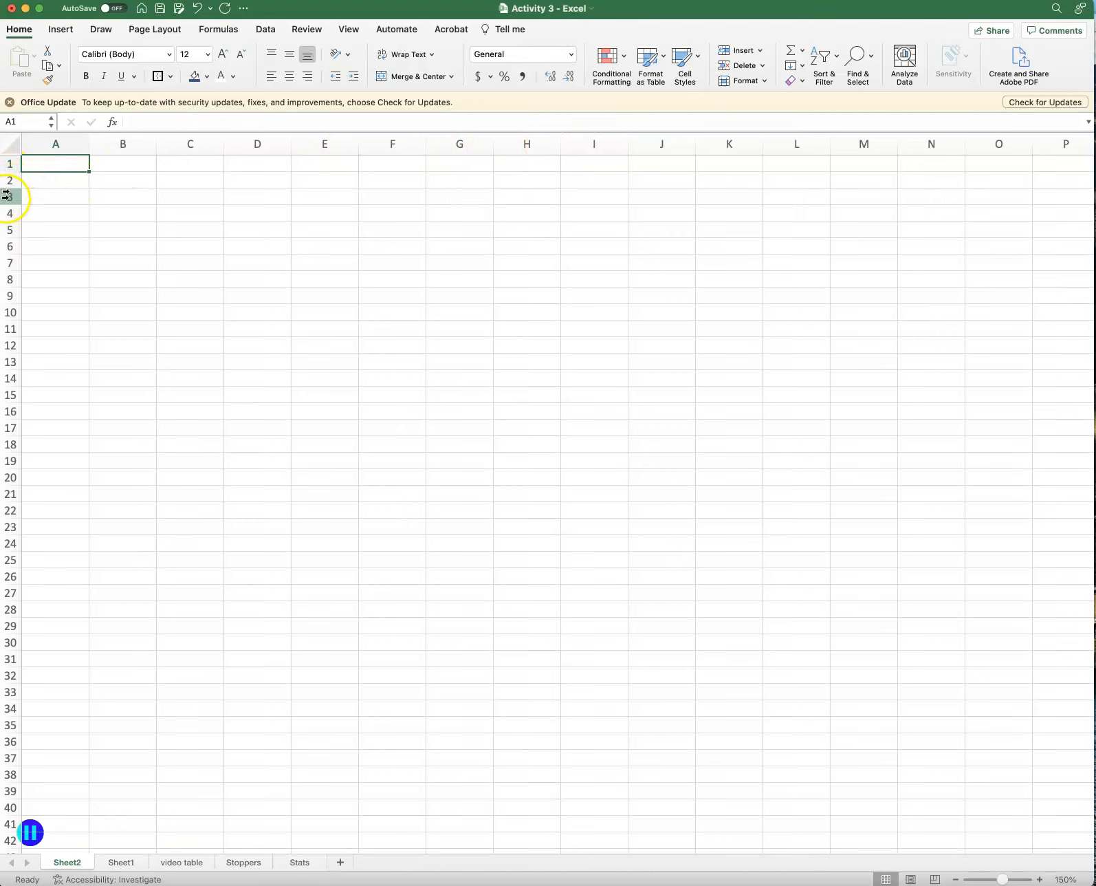
{"action": "left_click", "coordinate": [45, 167]}
{"action": "type", "text": "Volume (mL)"}
{"action": "key", "text": "Tab"}
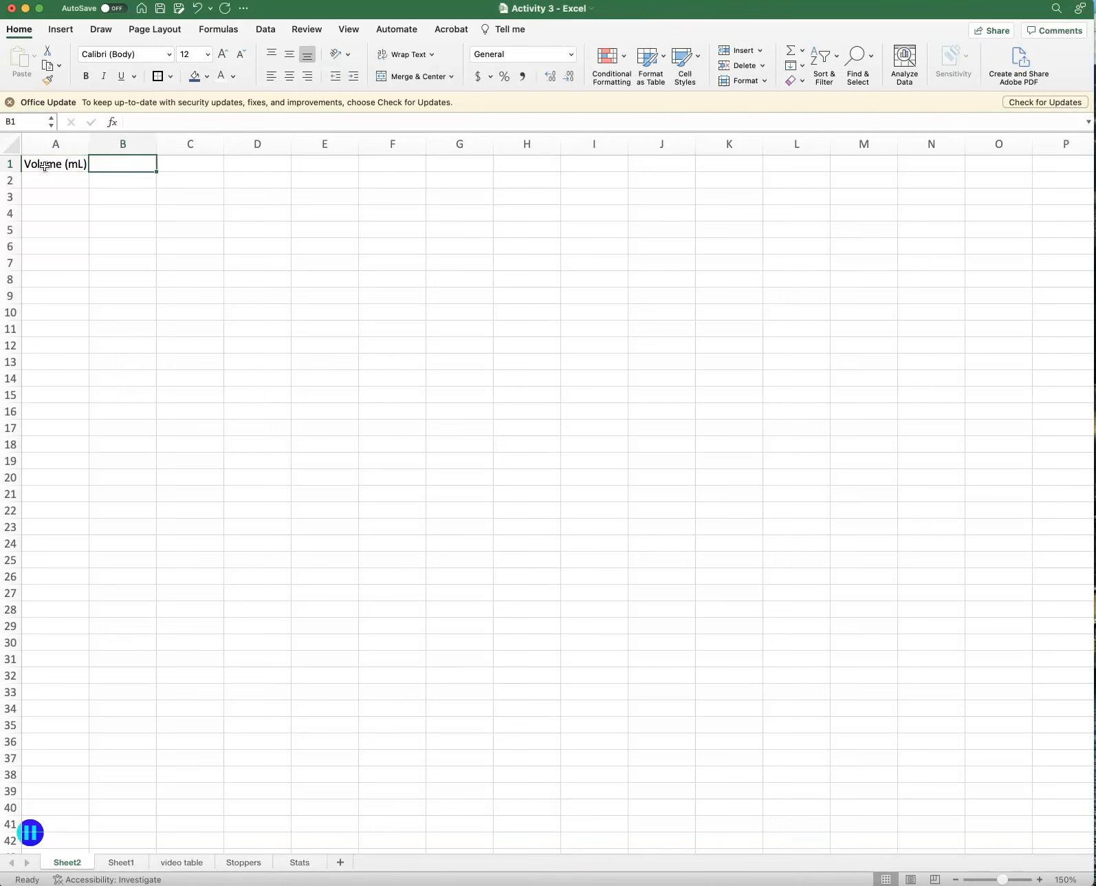
{"action": "type", "text": "Mass"}
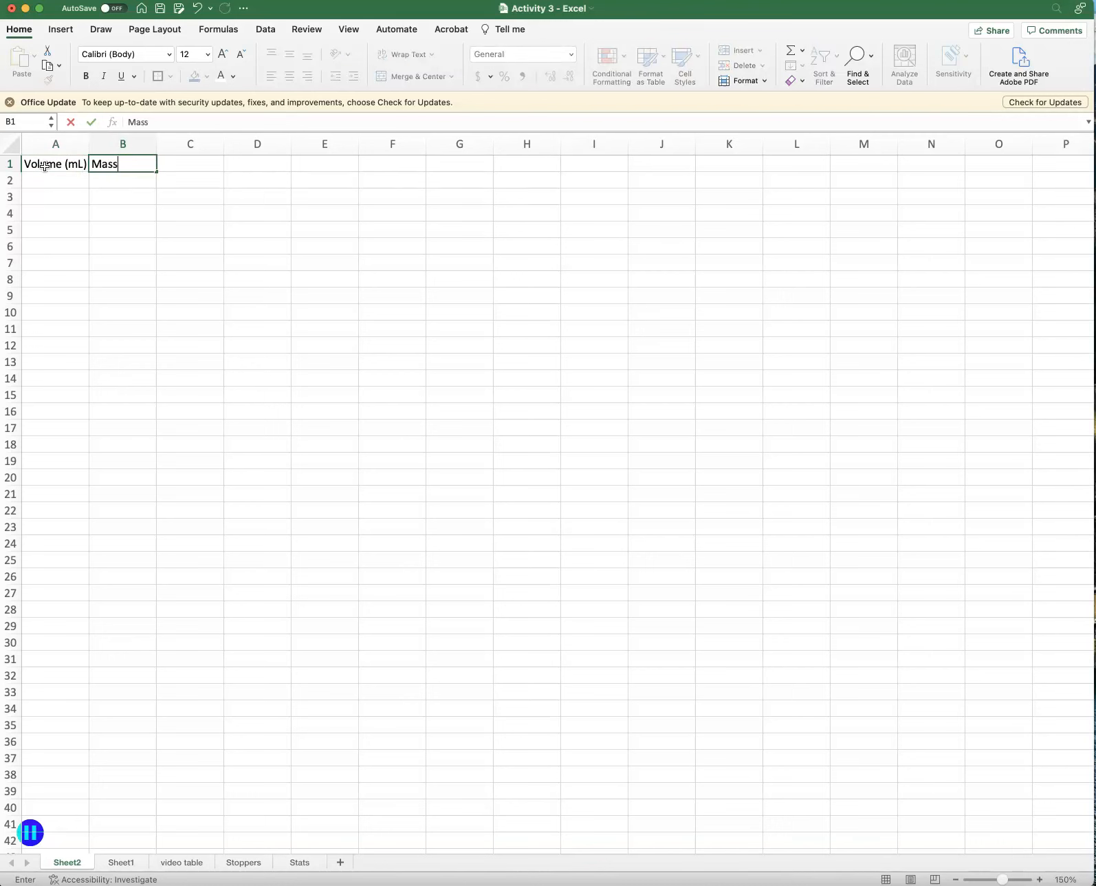
{"action": "type", "text": " (g)"}
{"action": "key", "text": "Return"}
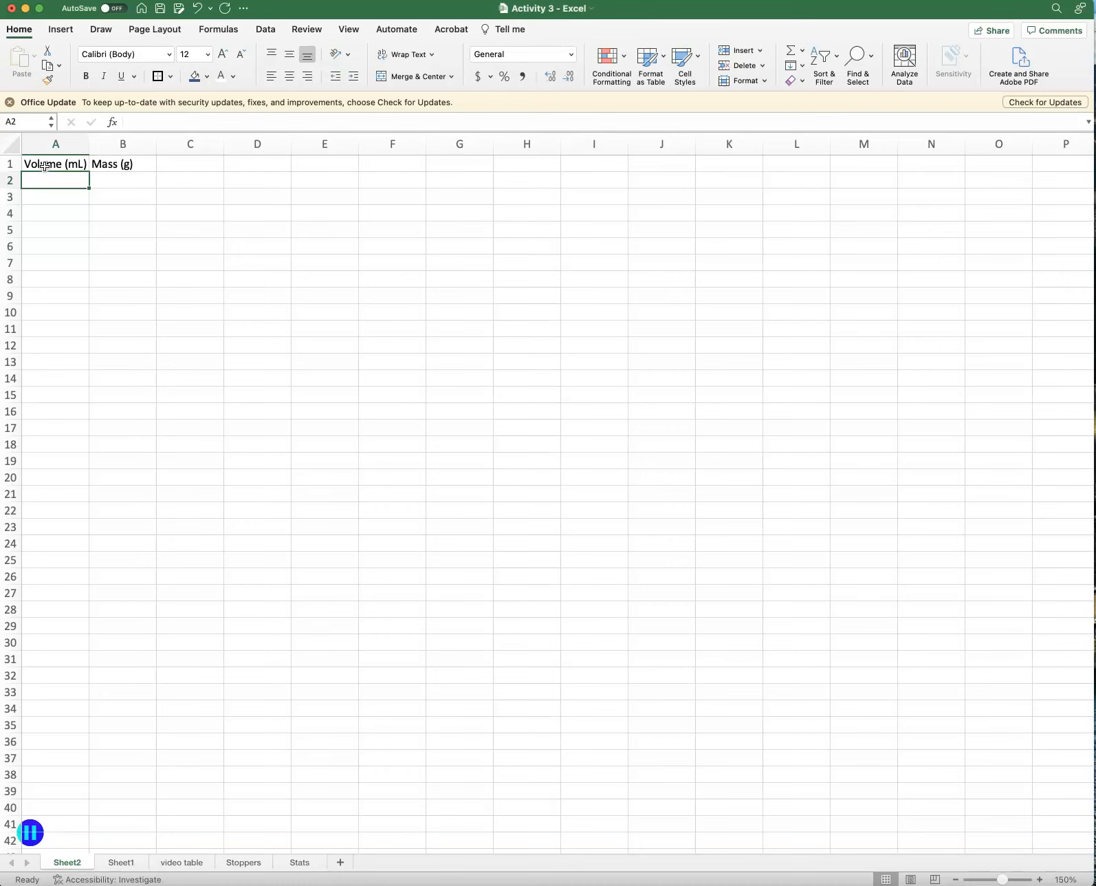
Enter the volumes 4.93, 2.36 and 9.50 in cells A2 to A4.
{"action": "type", "text": "4.93"}
{"action": "key", "text": "Return"}
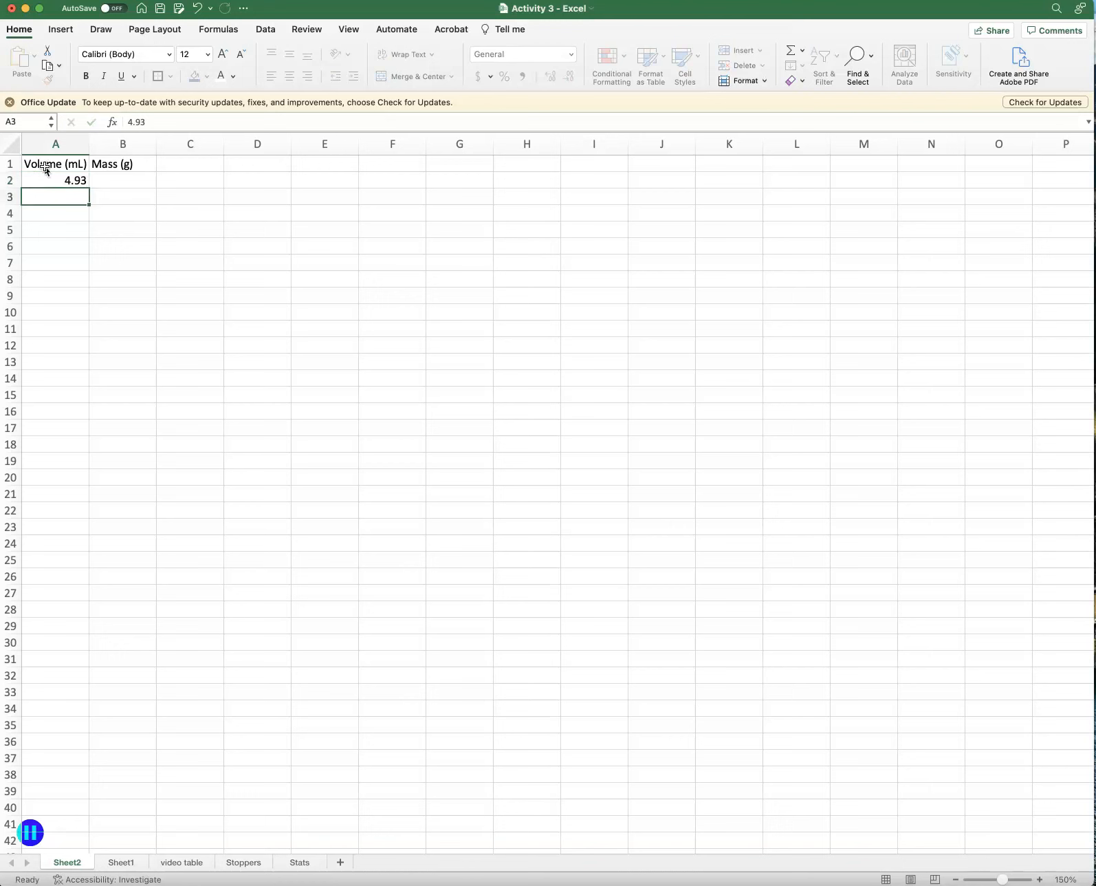
{"action": "type", "text": "2.36"}
{"action": "key", "text": "Return"}
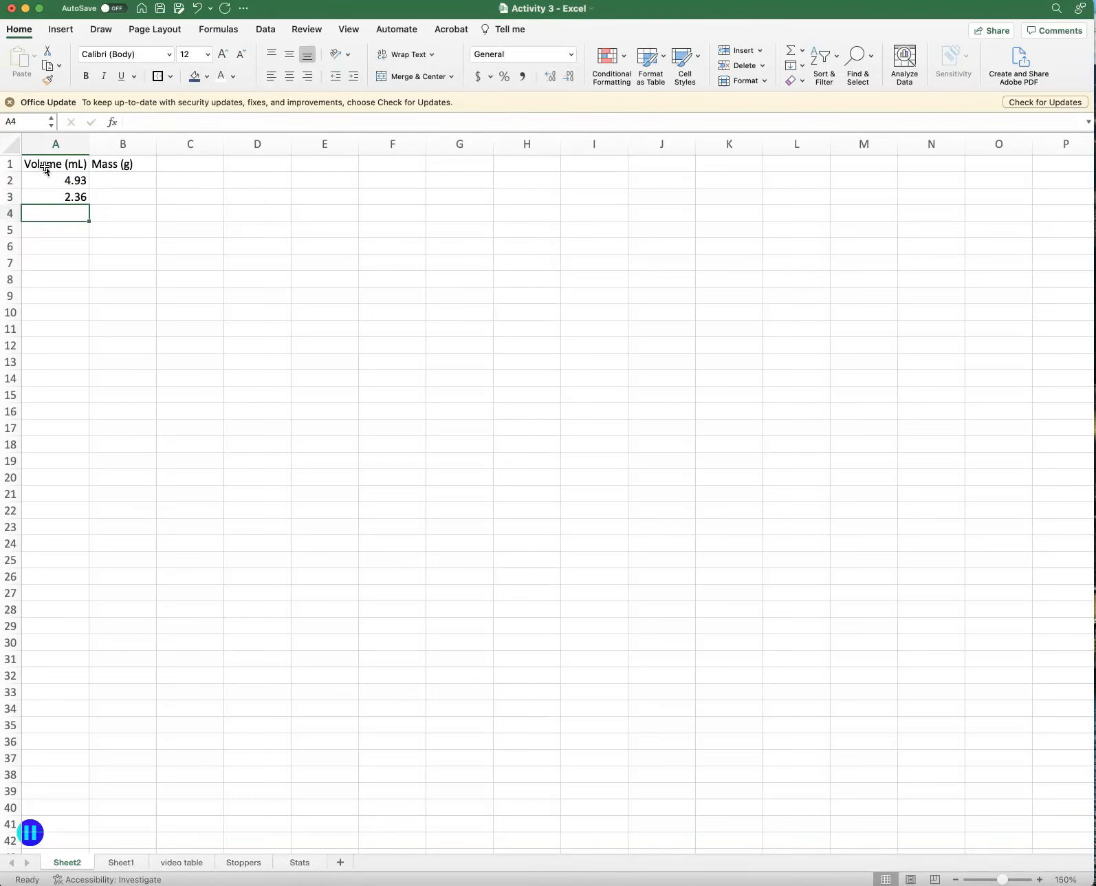
{"action": "type", "text": "9.50"}
{"action": "key", "text": "Return"}
Enter the masses 13.999, 6.348 and 24.940 in cells B2 to B4.
{"action": "left_click", "coordinate": [115, 181]}
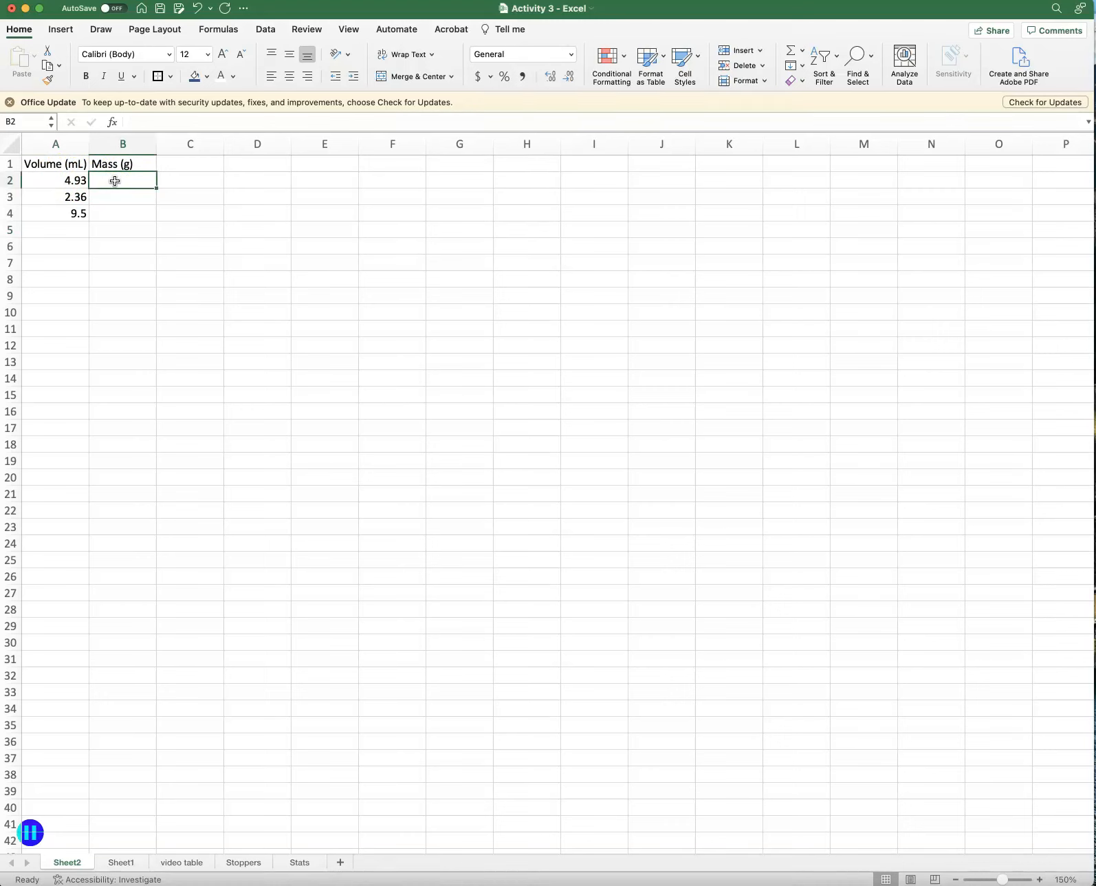
{"action": "type", "text": "13.999"}
{"action": "key", "text": "Return"}
{"action": "type", "text": "6.348"}
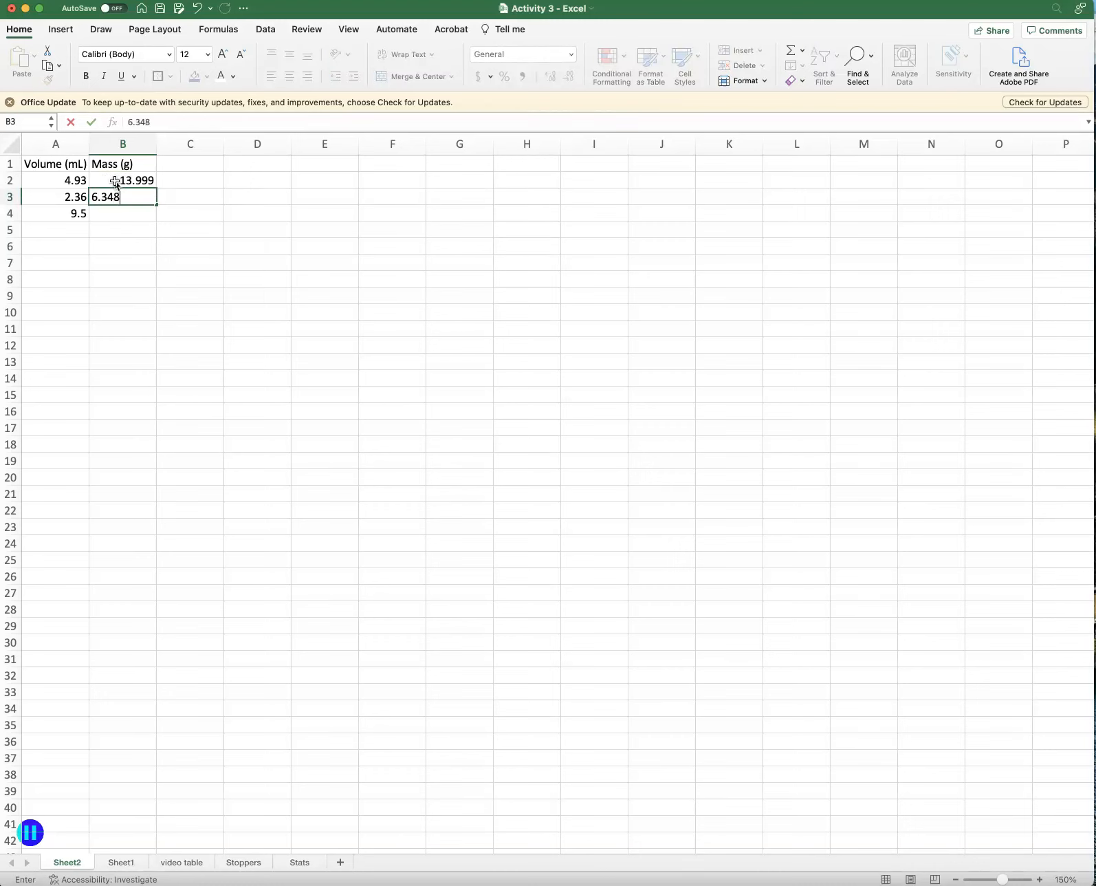
{"action": "key", "text": "Return"}
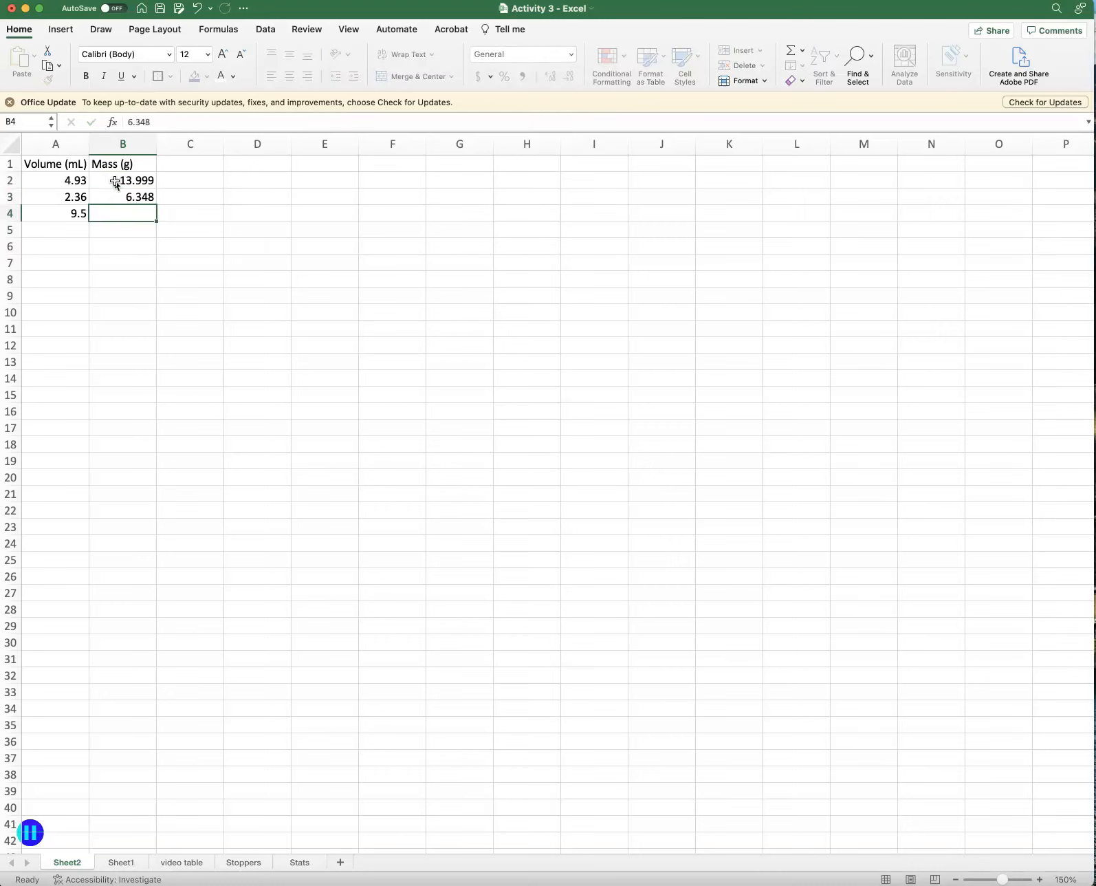
{"action": "type", "text": "24.940"}
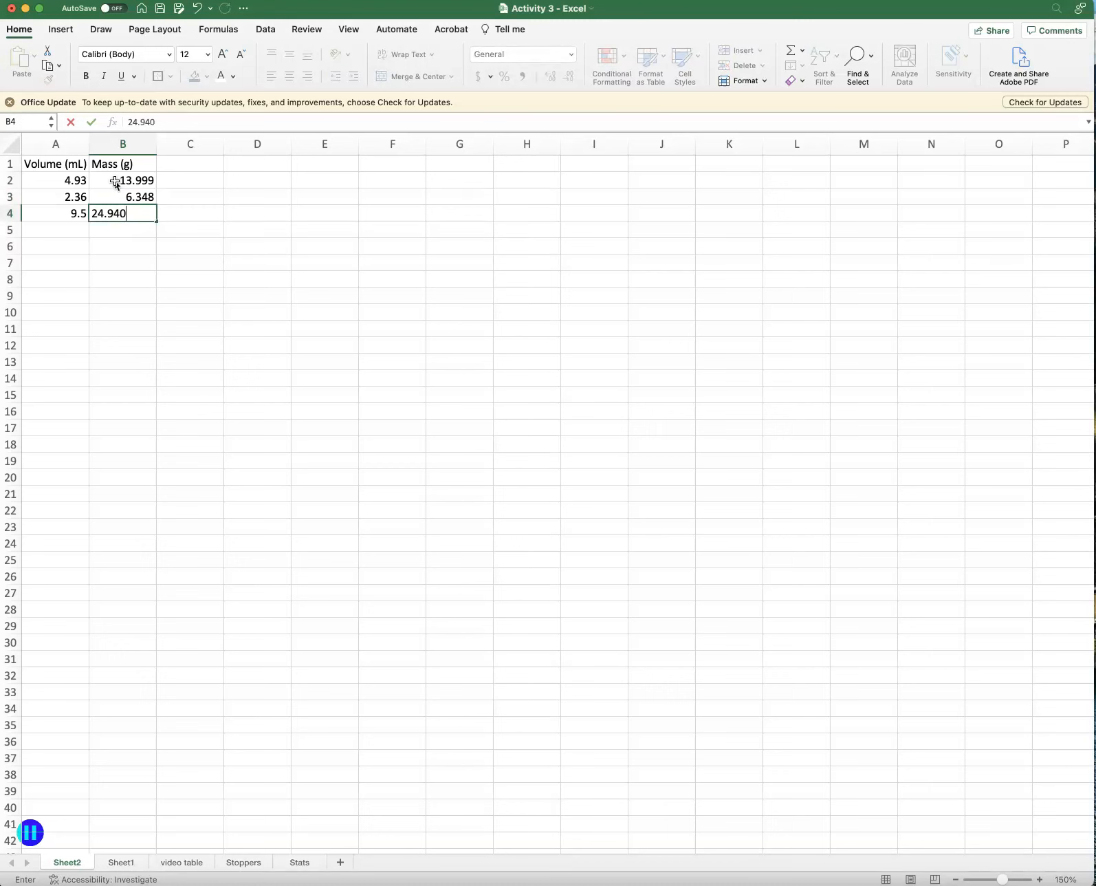
{"action": "key", "text": "Return"}
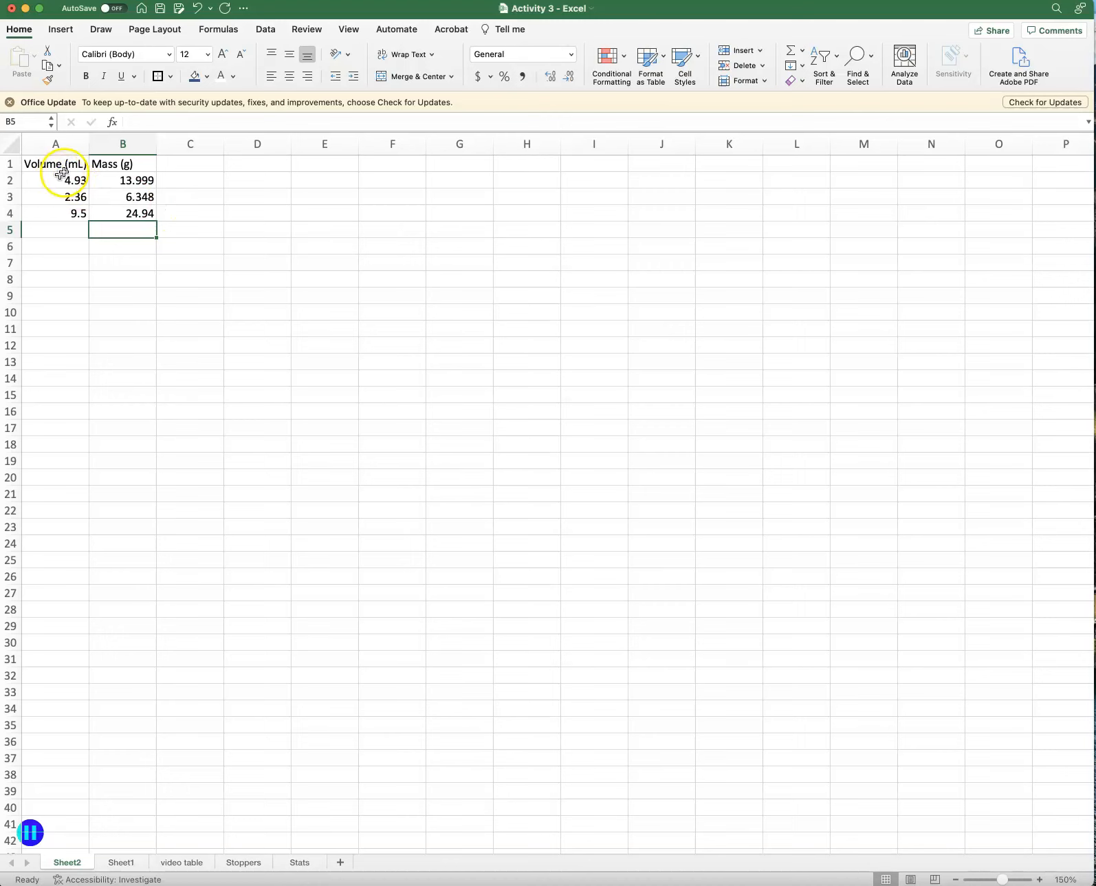
Make the headers in A1:B1 bold and set their font size to 14.
{"action": "left_click_drag", "start_coordinate": [56, 163], "coordinate": [97, 164]}
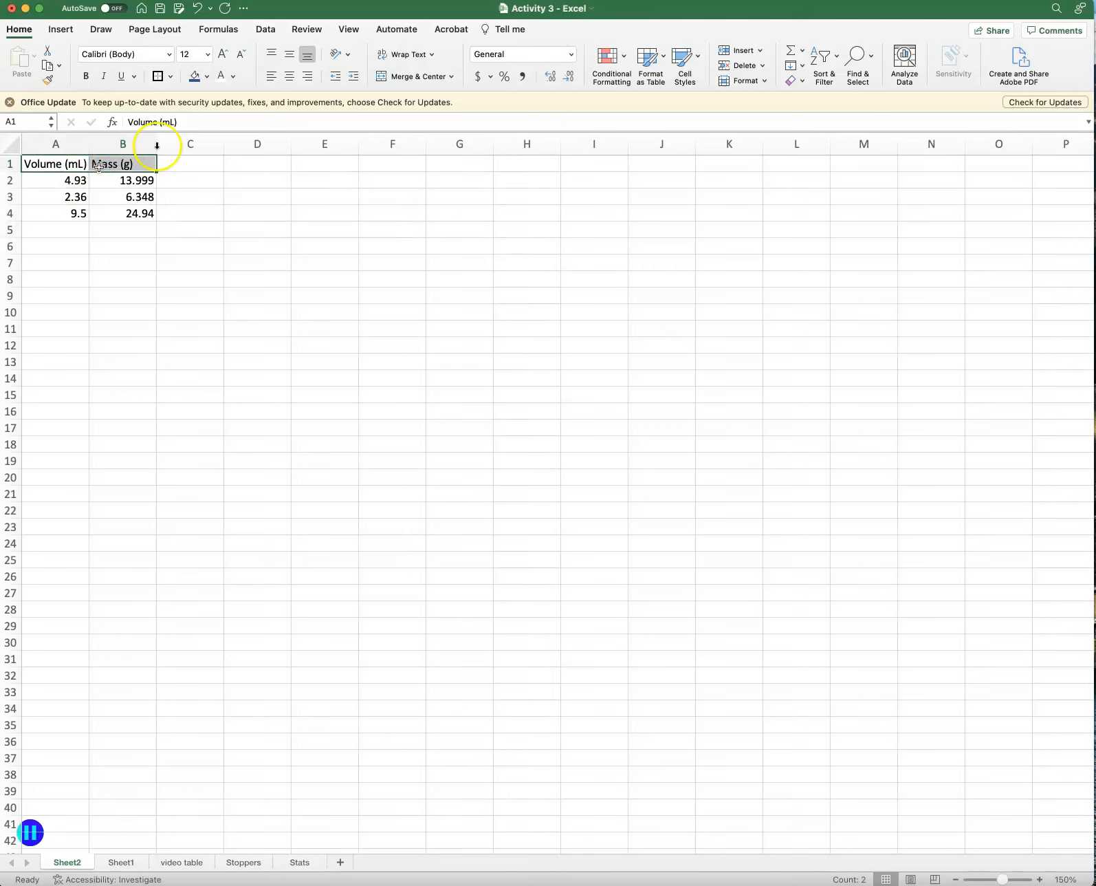
{"action": "left_click", "coordinate": [86, 76]}
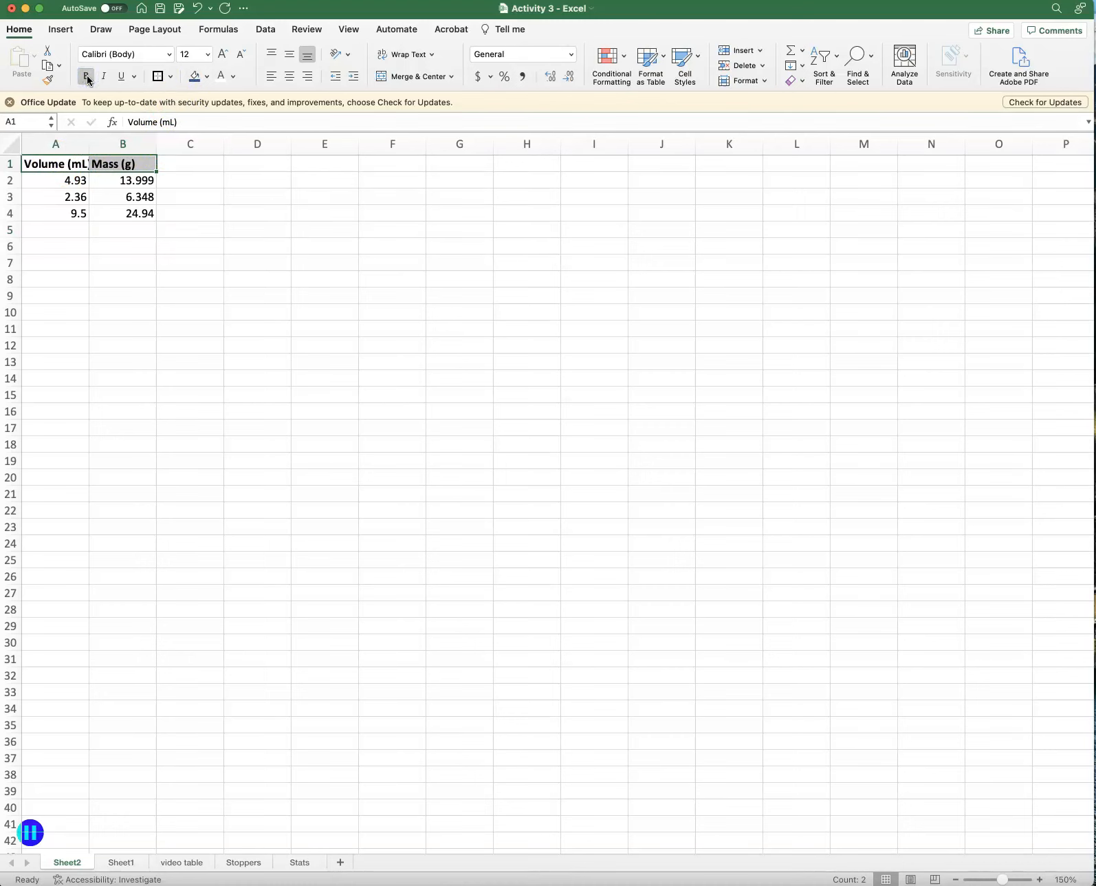
{"action": "left_click", "coordinate": [208, 56]}
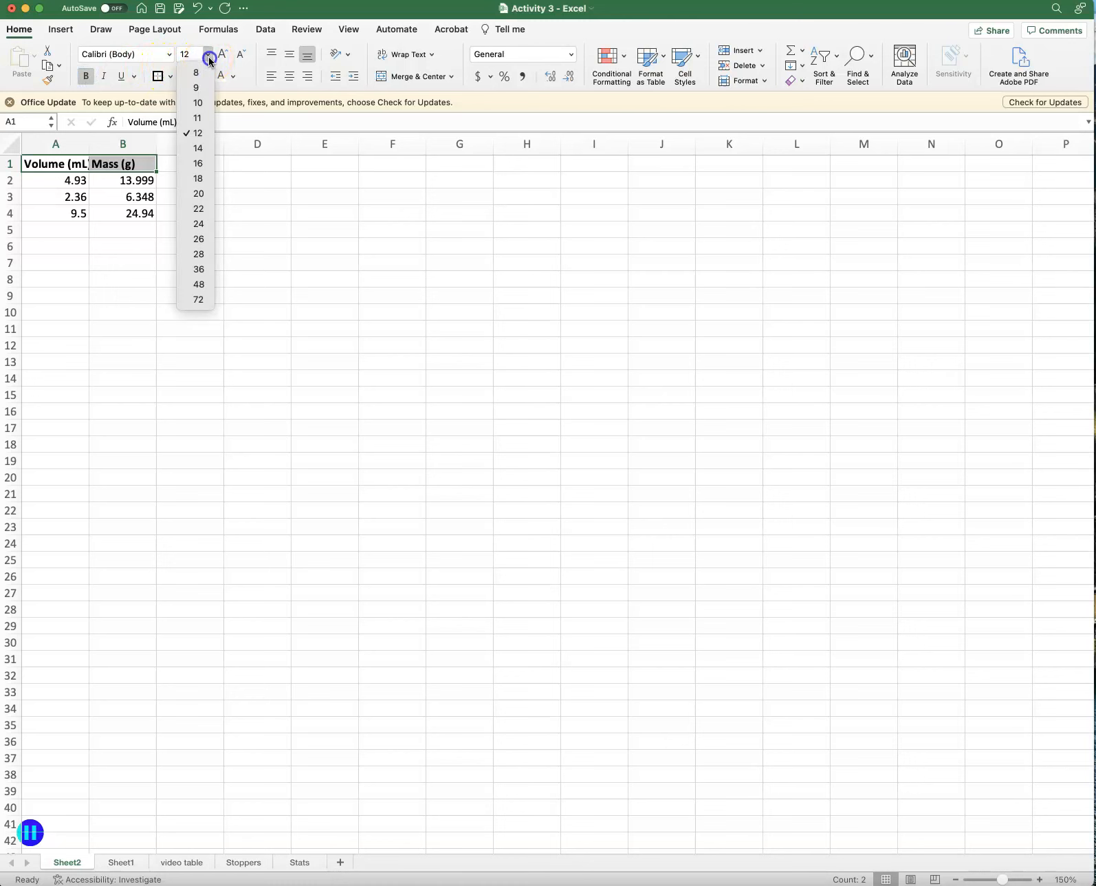
{"action": "left_click", "coordinate": [199, 148]}
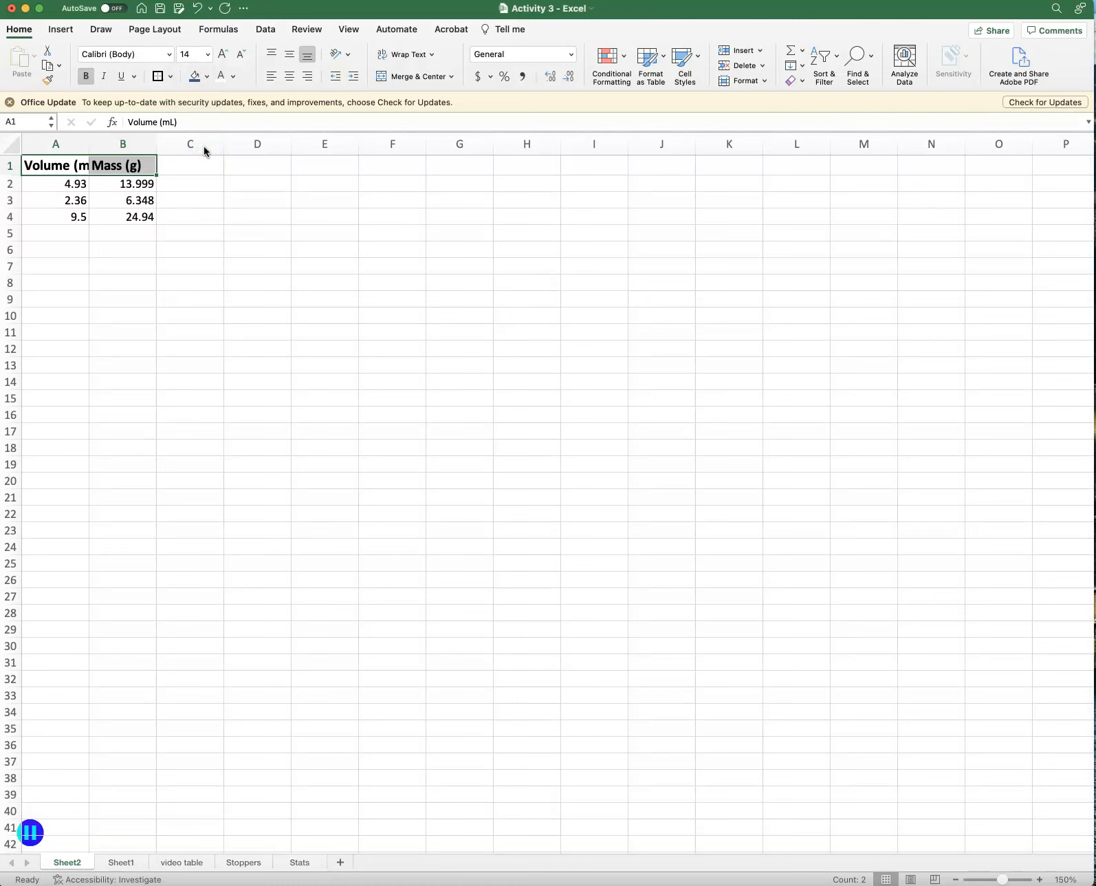
Widen columns A and B together, and narrow column B on its own.
{"action": "left_click", "coordinate": [66, 150]}
{"action": "left_click_drag", "start_coordinate": [66, 150], "coordinate": [101, 141]}
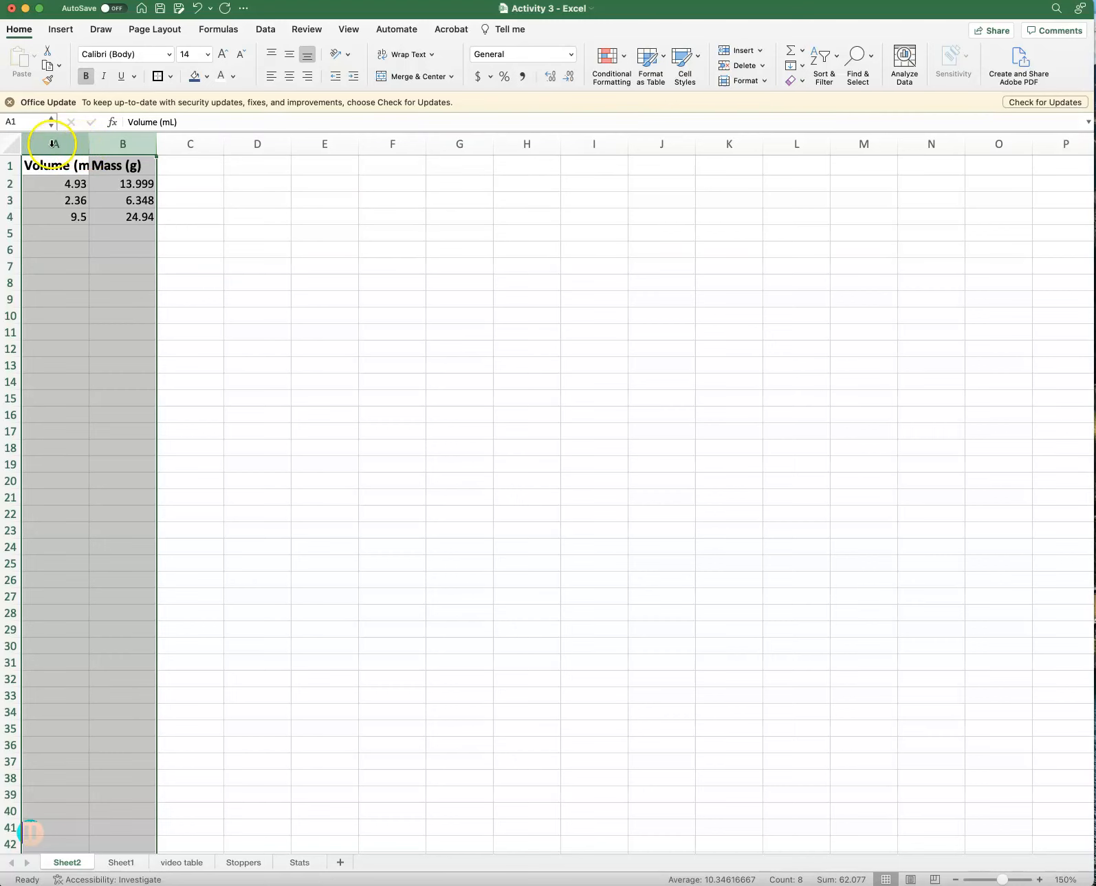
{"action": "left_click_drag", "start_coordinate": [157, 144], "coordinate": [208, 144]}
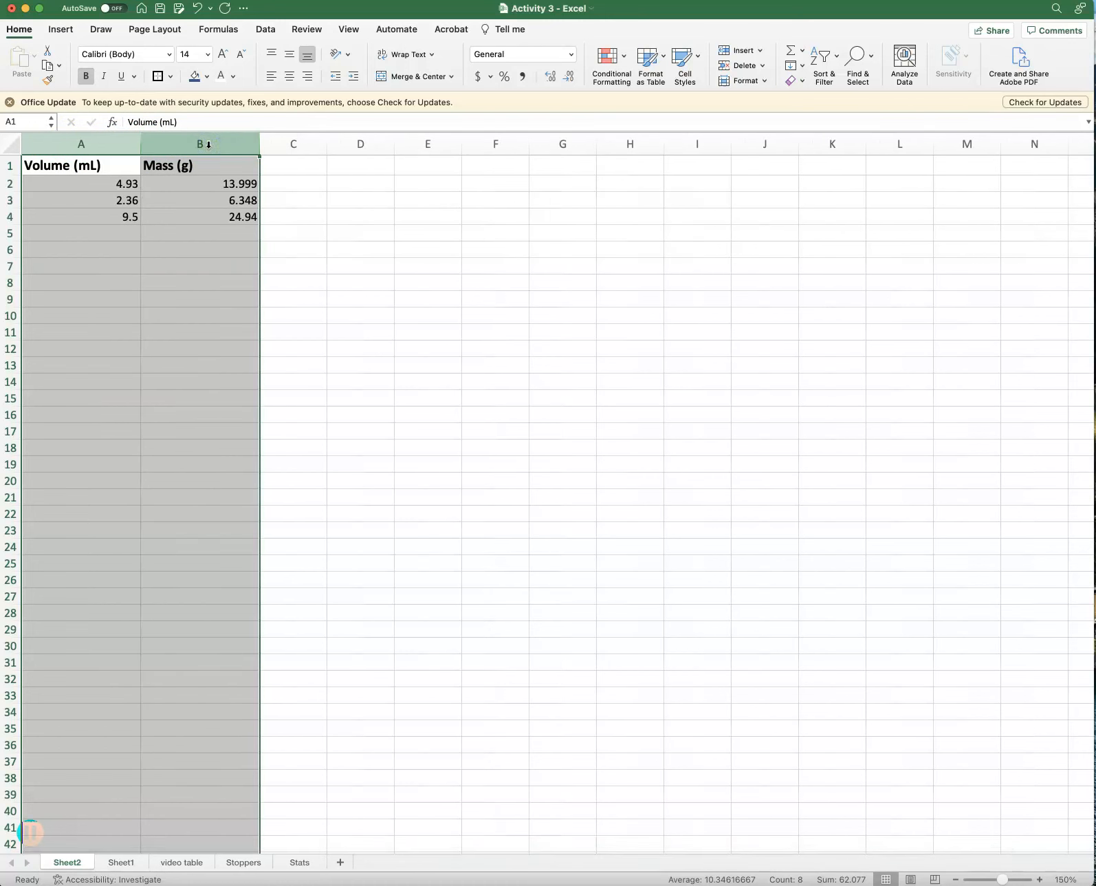
{"action": "left_click", "coordinate": [293, 174]}
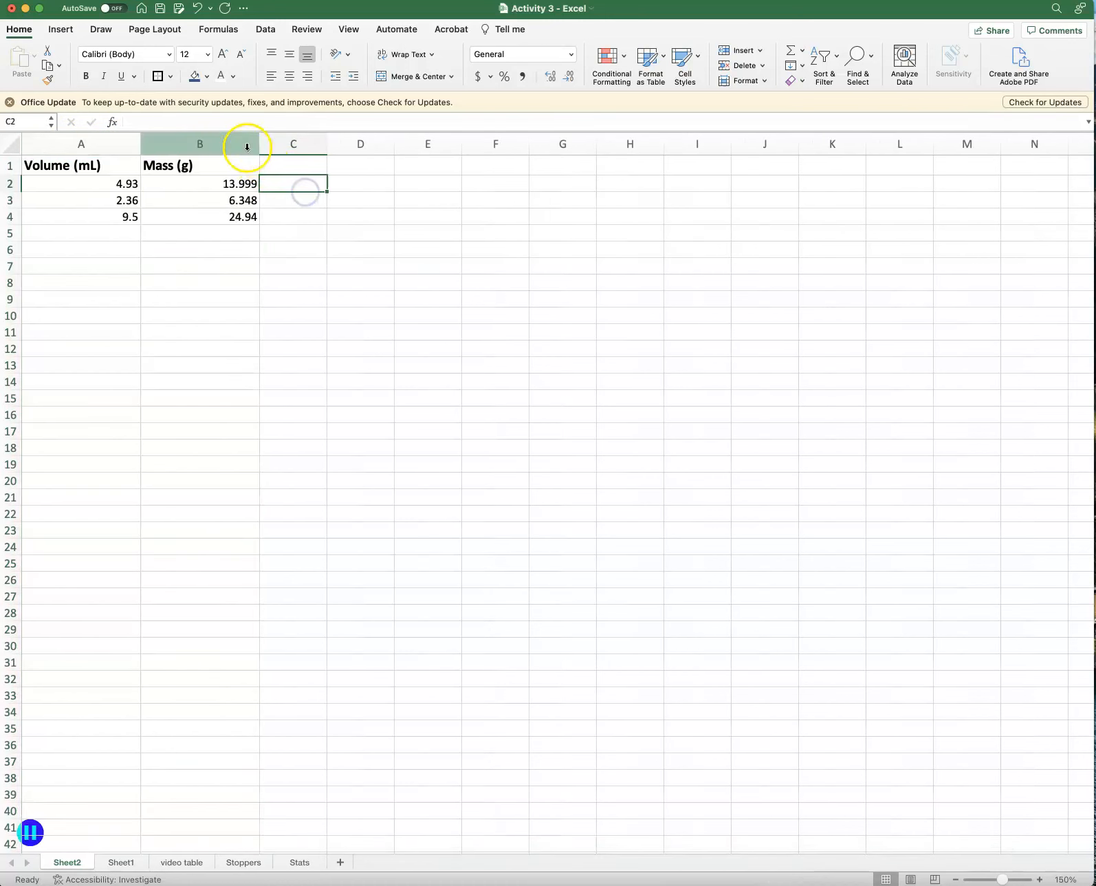
{"action": "left_click", "coordinate": [242, 144]}
{"action": "left_click_drag", "start_coordinate": [260, 146], "coordinate": [234, 145]}
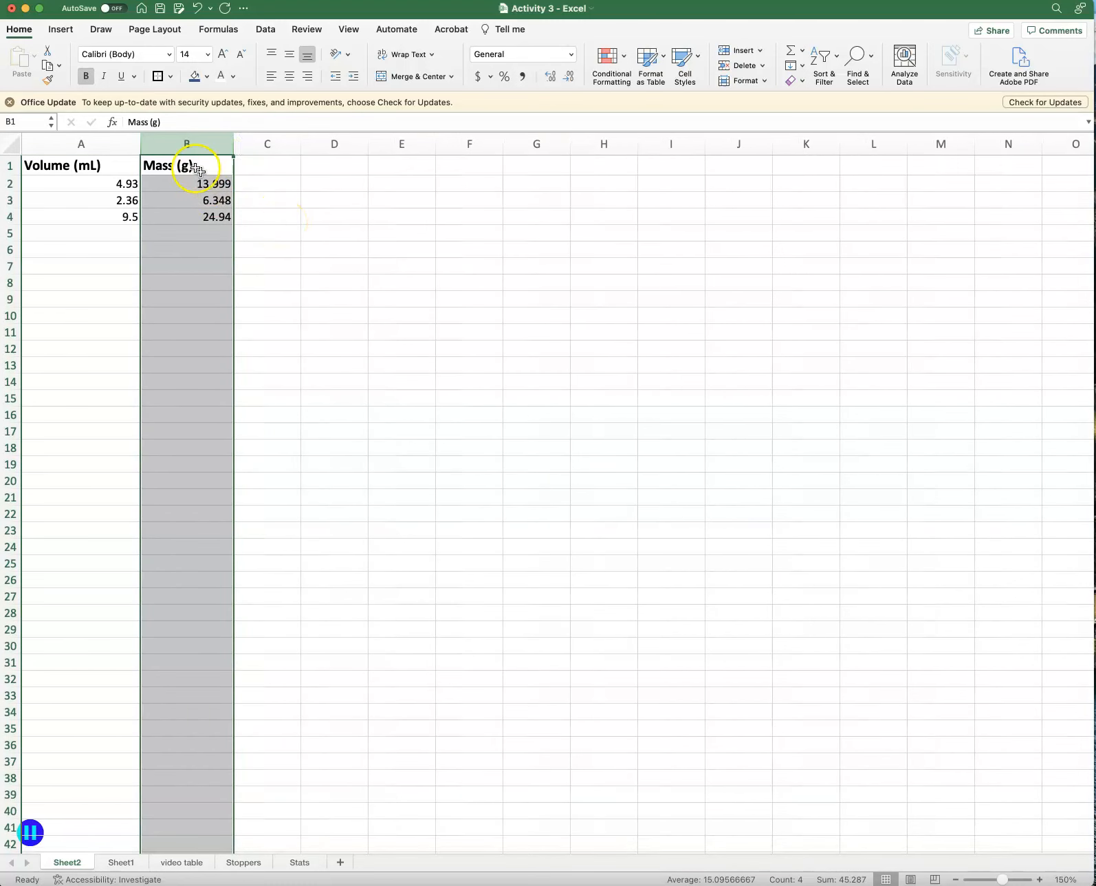
Narrow columns A and B together and apply AutoFit Column Width to both.
{"action": "left_click", "coordinate": [113, 146]}
{"action": "left_click_drag", "start_coordinate": [113, 146], "coordinate": [189, 147]}
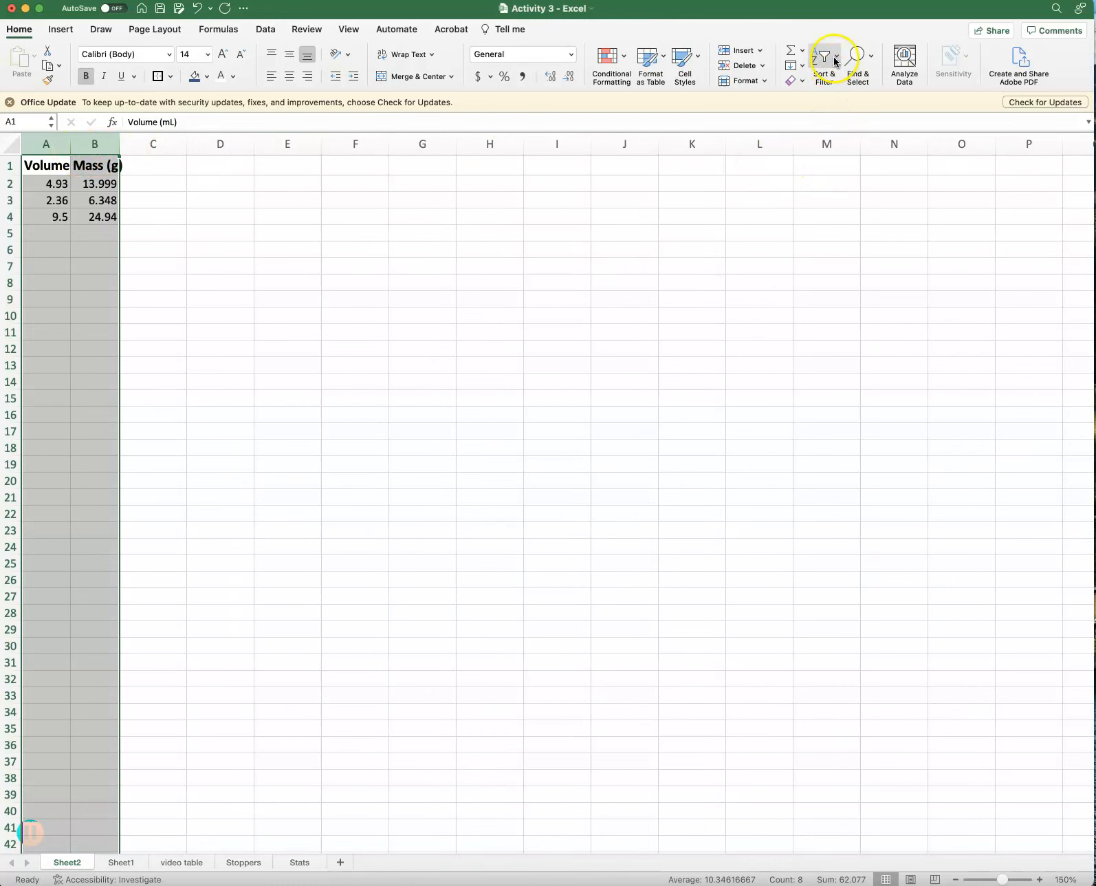
{"action": "left_click", "coordinate": [762, 82]}
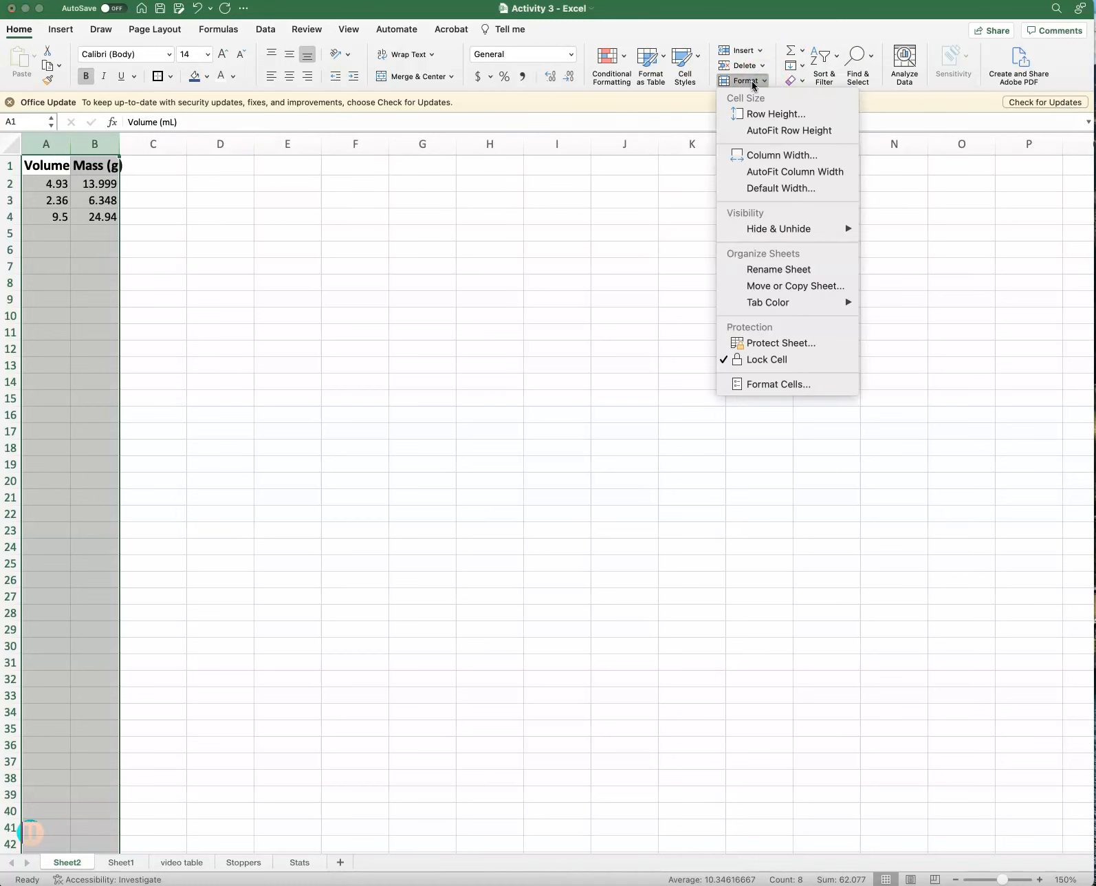
{"action": "left_click", "coordinate": [782, 172]}
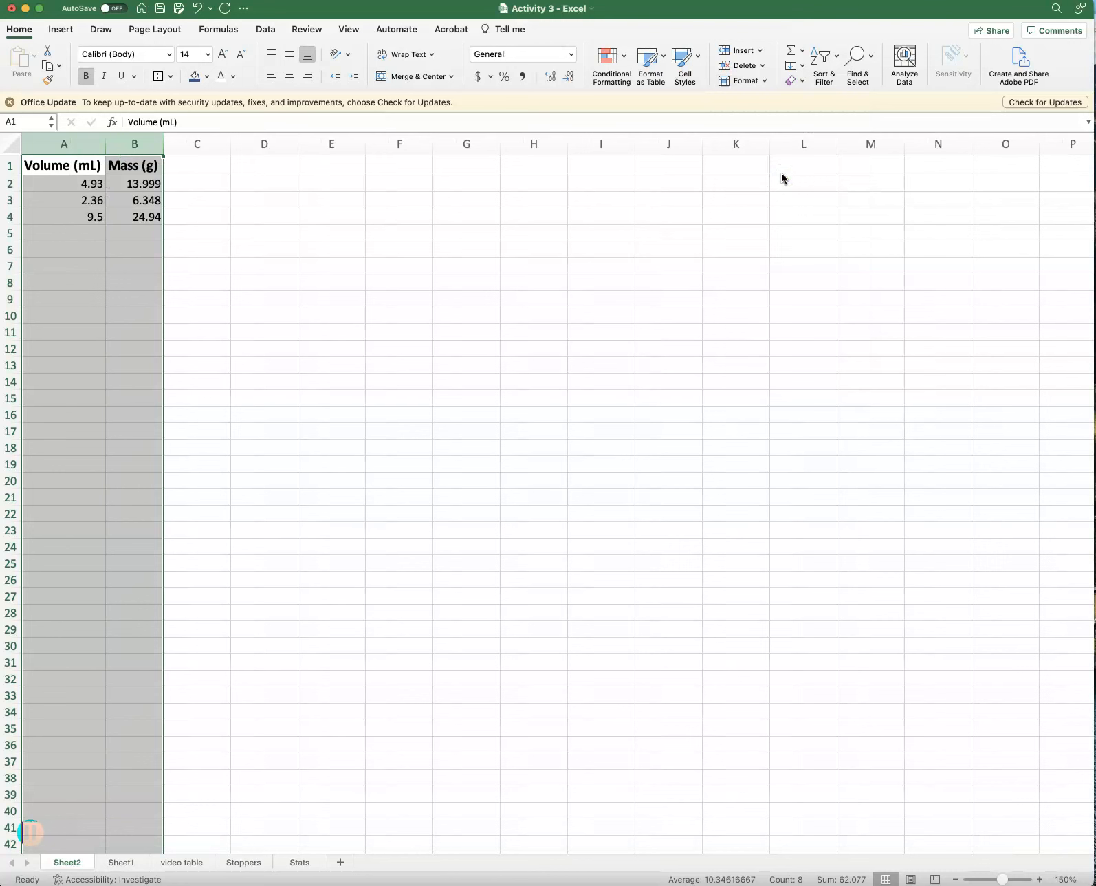
Widen column B and column A individually by hand.
{"action": "left_click", "coordinate": [140, 146]}
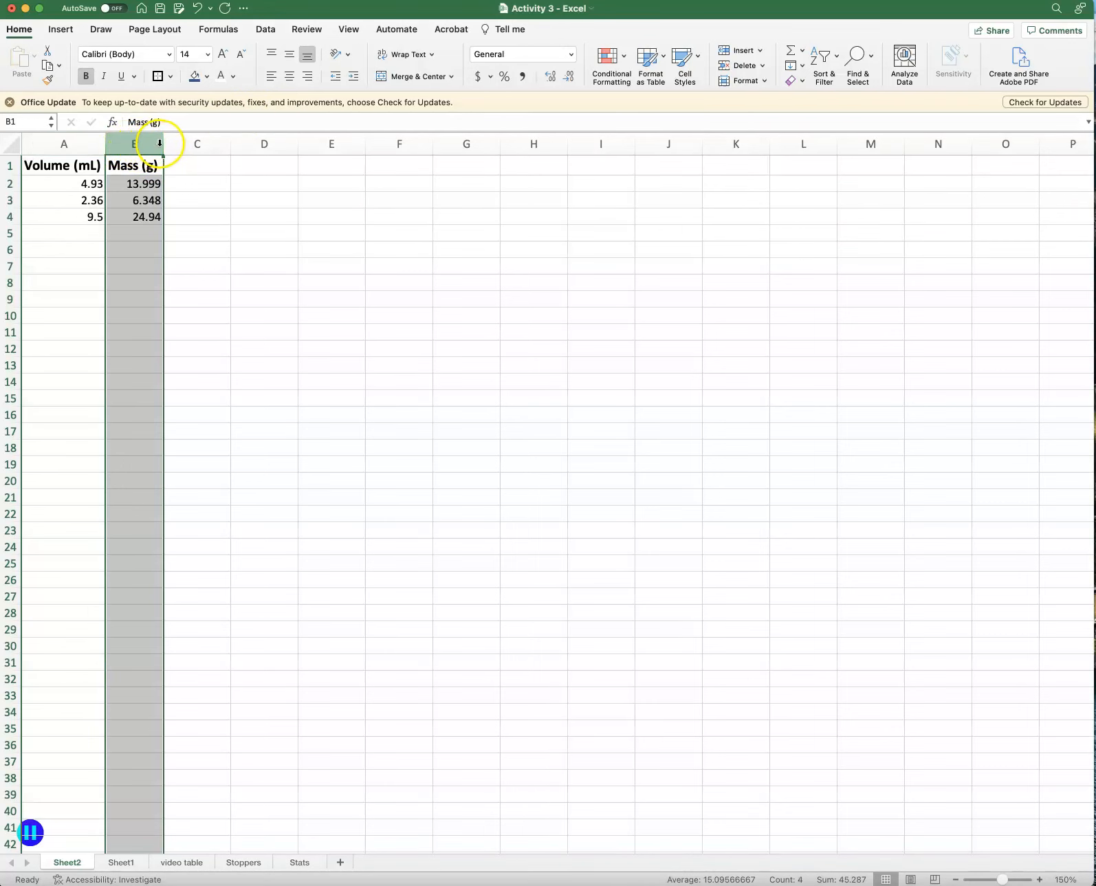
{"action": "left_click_drag", "start_coordinate": [164, 143], "coordinate": [209, 145]}
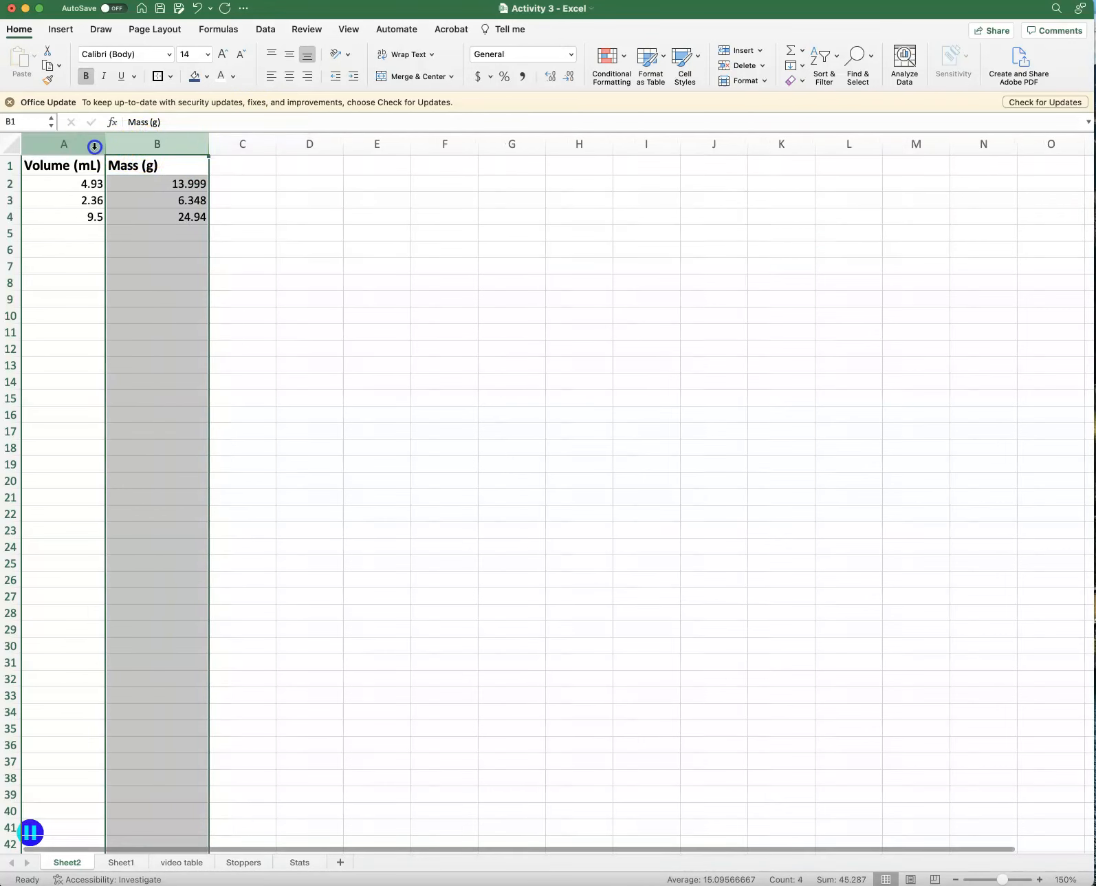
{"action": "left_click", "coordinate": [95, 144]}
{"action": "left_click_drag", "start_coordinate": [105, 144], "coordinate": [134, 145]}
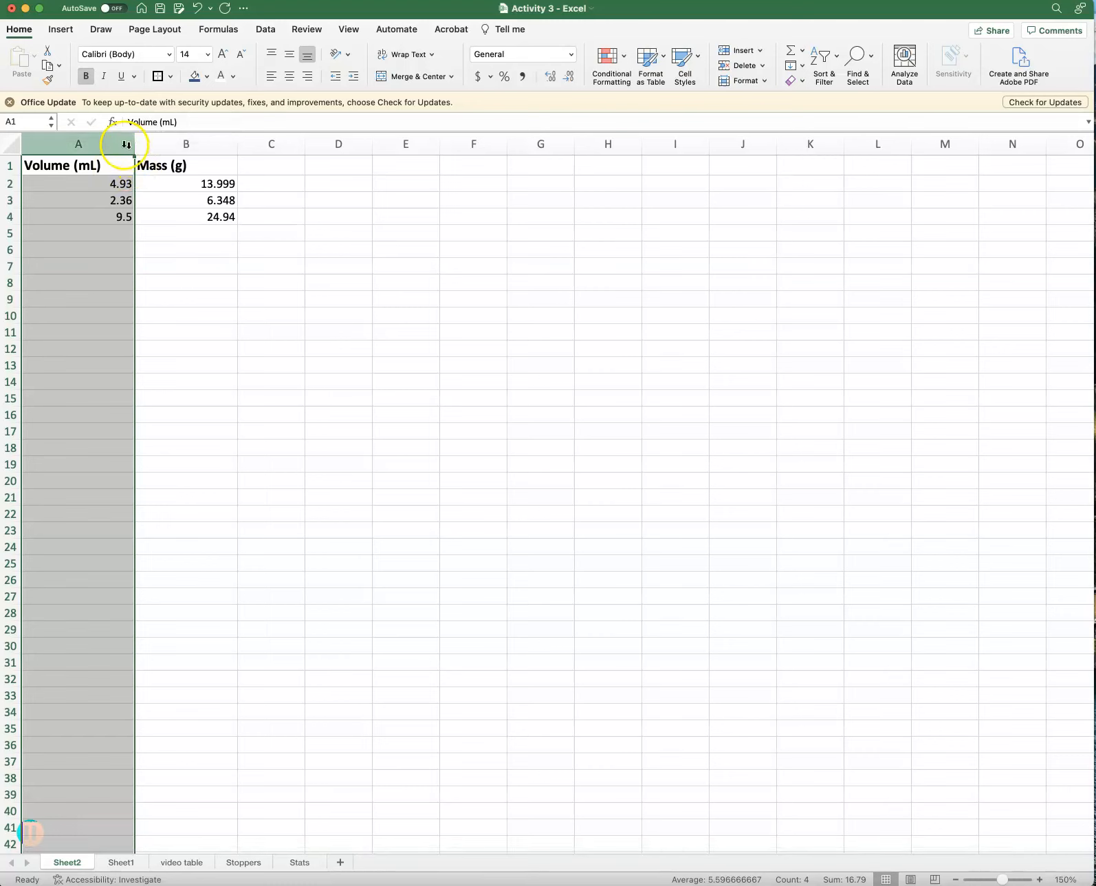
Resize columns A and B together by hand so they share one width with room around the headers.
{"action": "left_click_drag", "start_coordinate": [113, 143], "coordinate": [145, 142]}
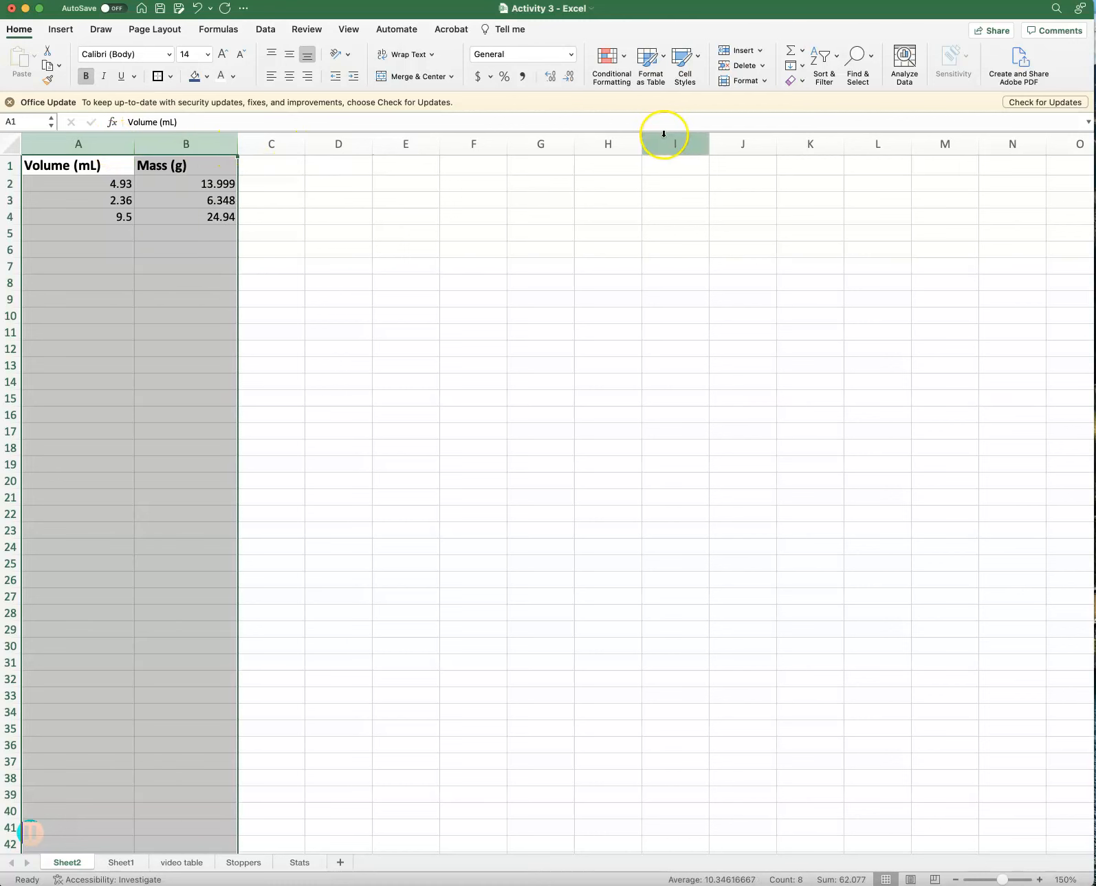
{"action": "left_click_drag", "start_coordinate": [237, 141], "coordinate": [282, 143]}
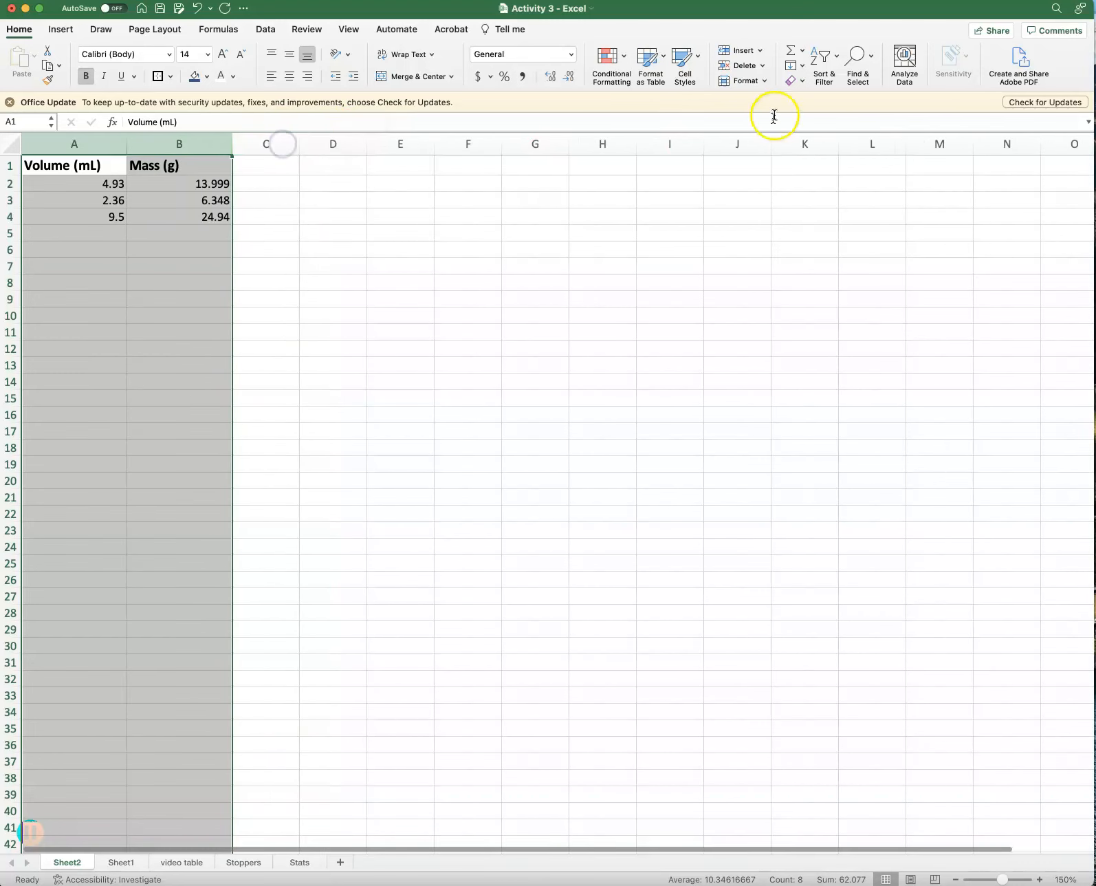
{"action": "left_click", "coordinate": [745, 81]}
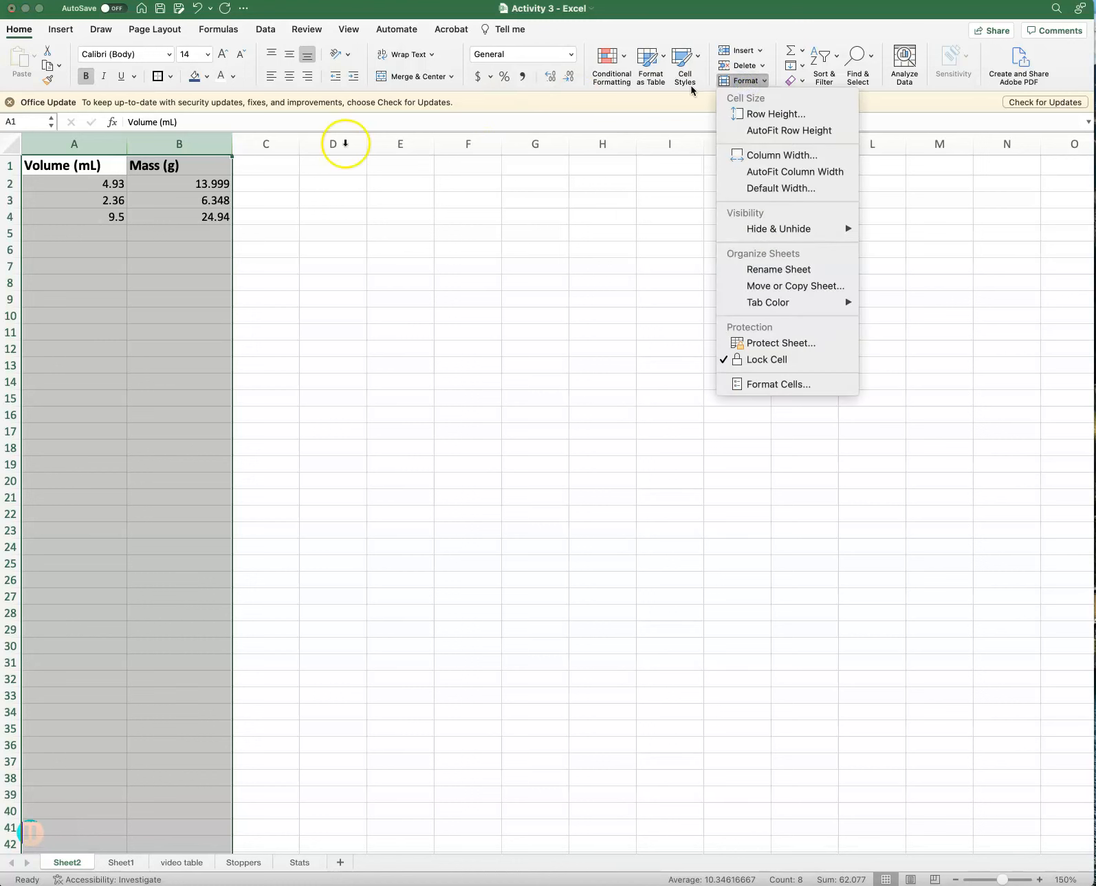
{"action": "left_click", "coordinate": [383, 177]}
Center the headers in A1:B1 horizontally and vertically, and put an outside border around them.
{"action": "left_click_drag", "start_coordinate": [76, 166], "coordinate": [172, 165]}
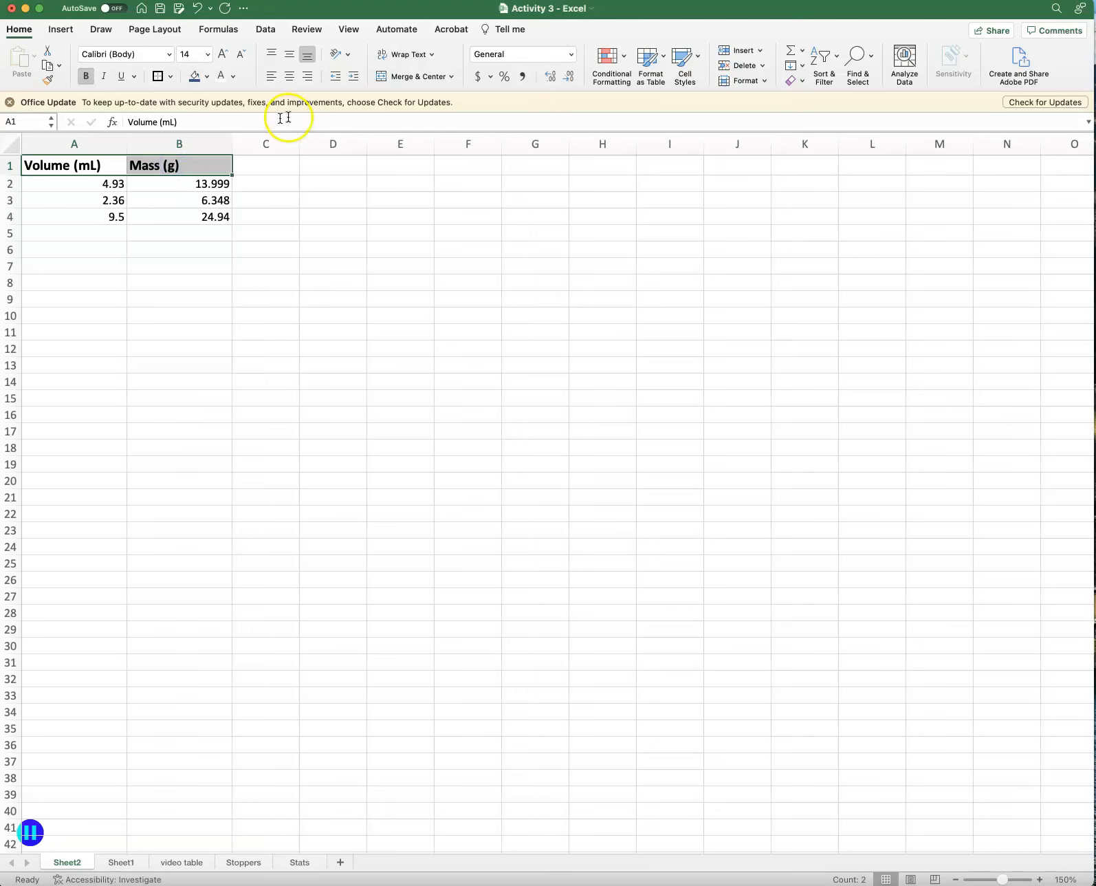
{"action": "left_click", "coordinate": [289, 77]}
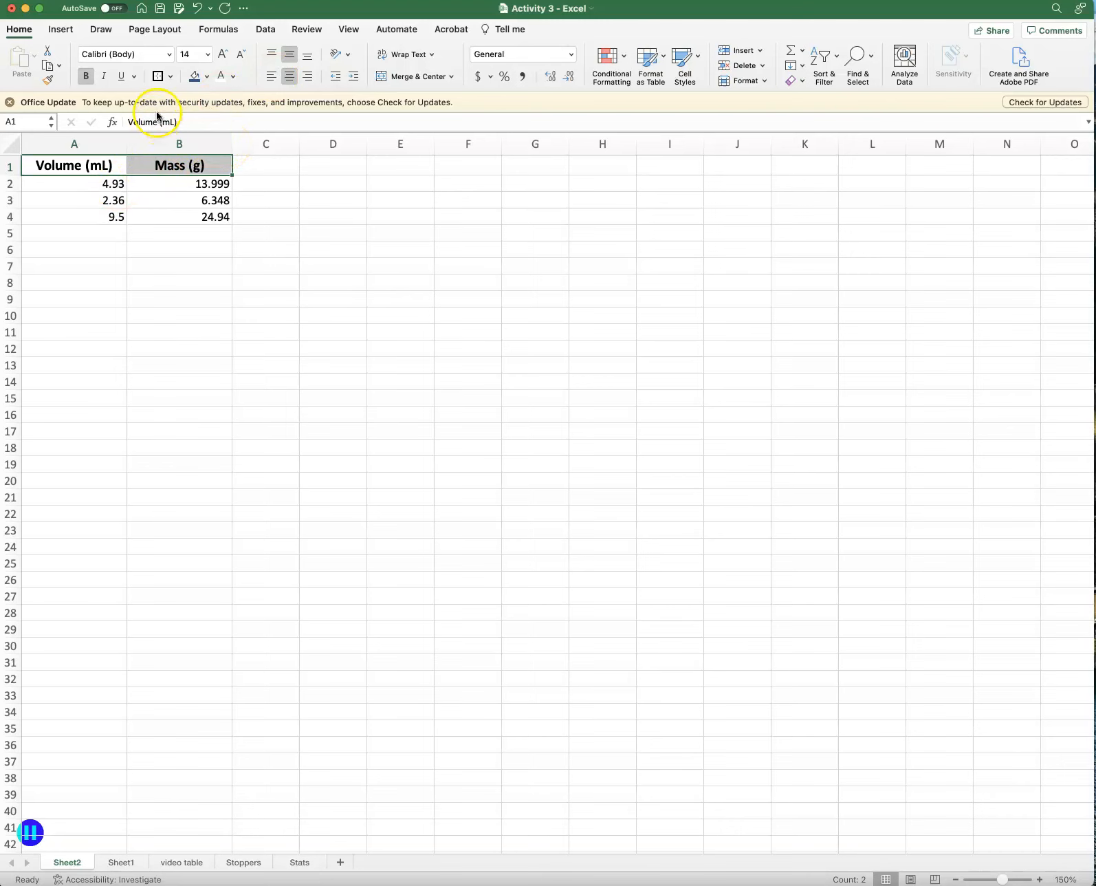
{"action": "left_click", "coordinate": [158, 76]}
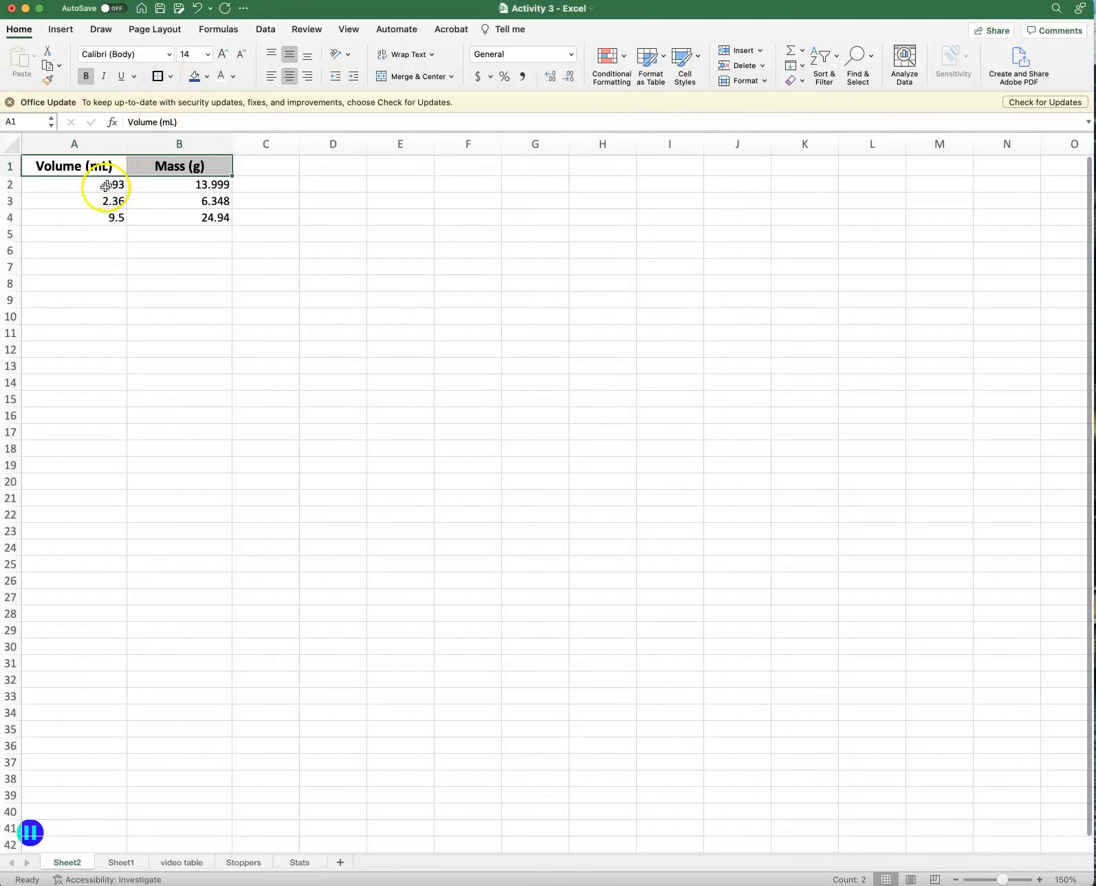
Add an outside border around the volume values A2:A4 and another around the mass values B2:B4.
{"action": "left_click", "coordinate": [105, 185]}
{"action": "left_click_drag", "start_coordinate": [105, 186], "coordinate": [103, 211]}
{"action": "left_click", "coordinate": [158, 76]}
{"action": "left_click_drag", "start_coordinate": [183, 186], "coordinate": [179, 218]}
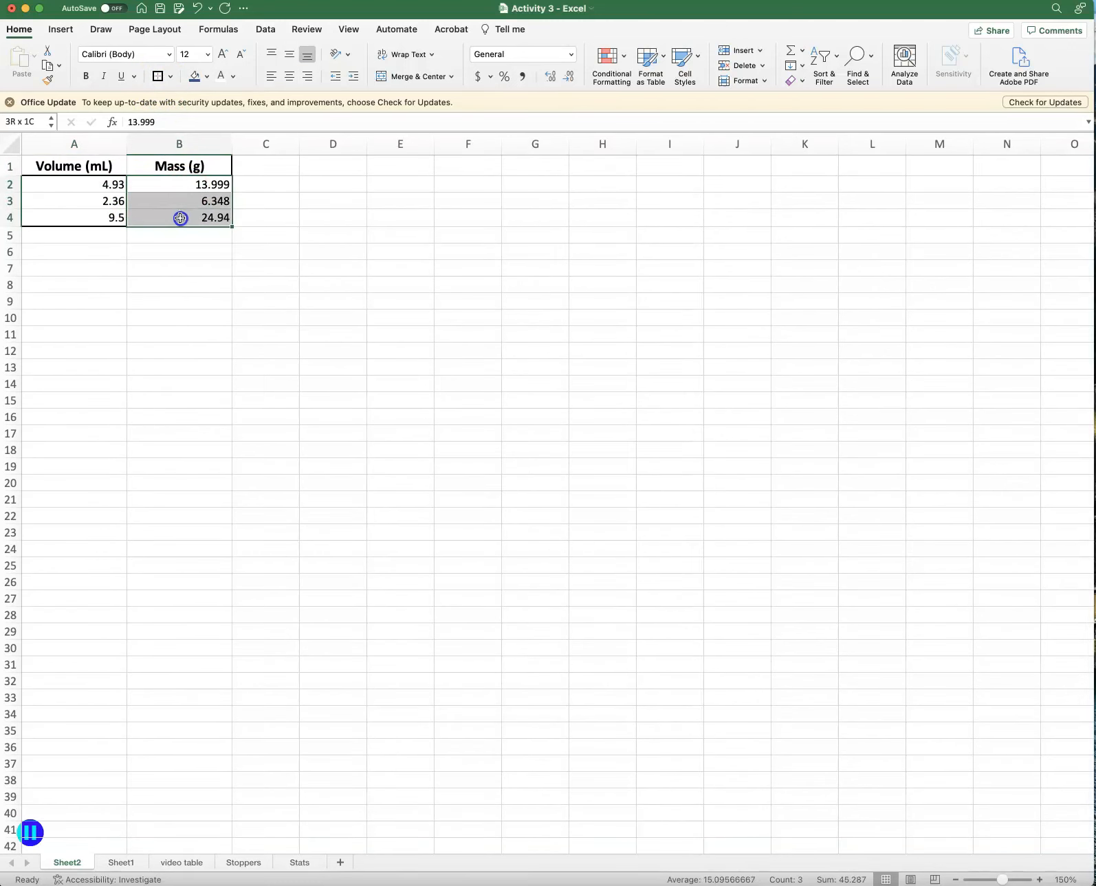
{"action": "left_click", "coordinate": [158, 76]}
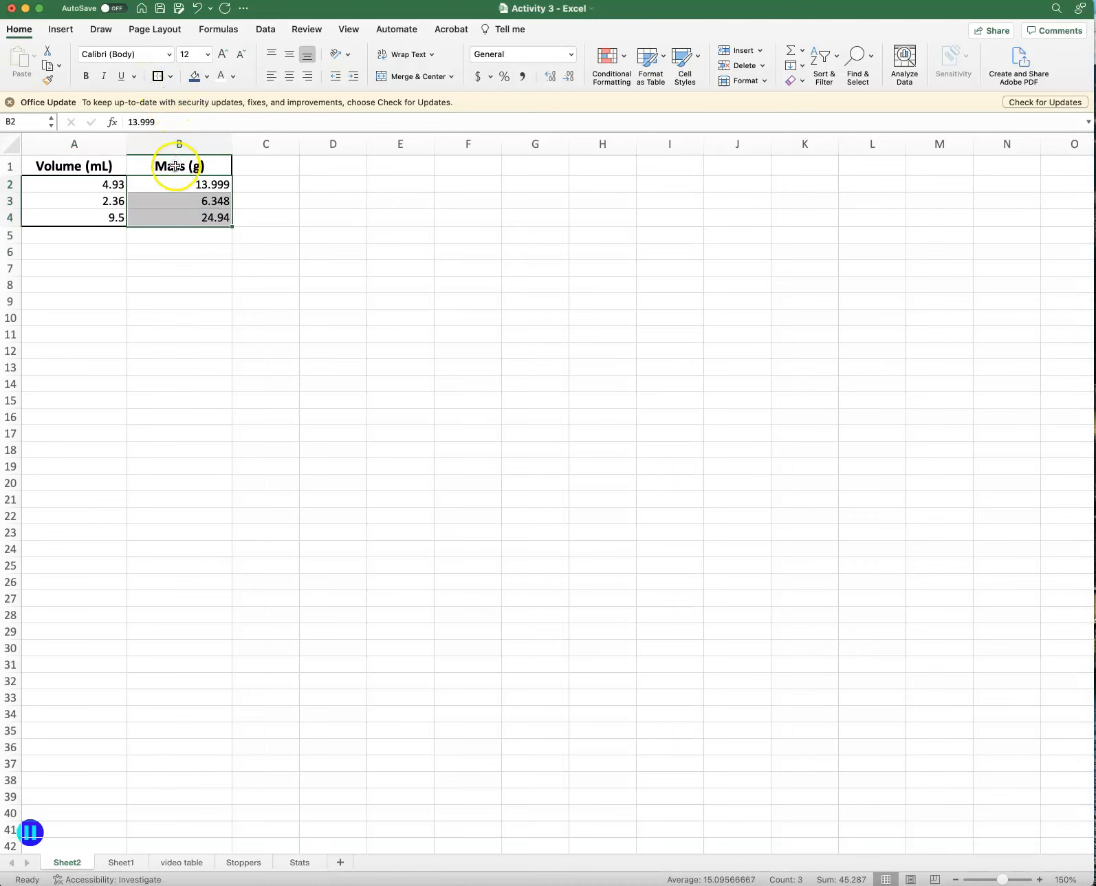
Add an outside border around the Mass (g) header cell, and center all of columns A and B horizontally and vertically.
{"action": "left_click", "coordinate": [176, 166]}
{"action": "left_click", "coordinate": [159, 76]}
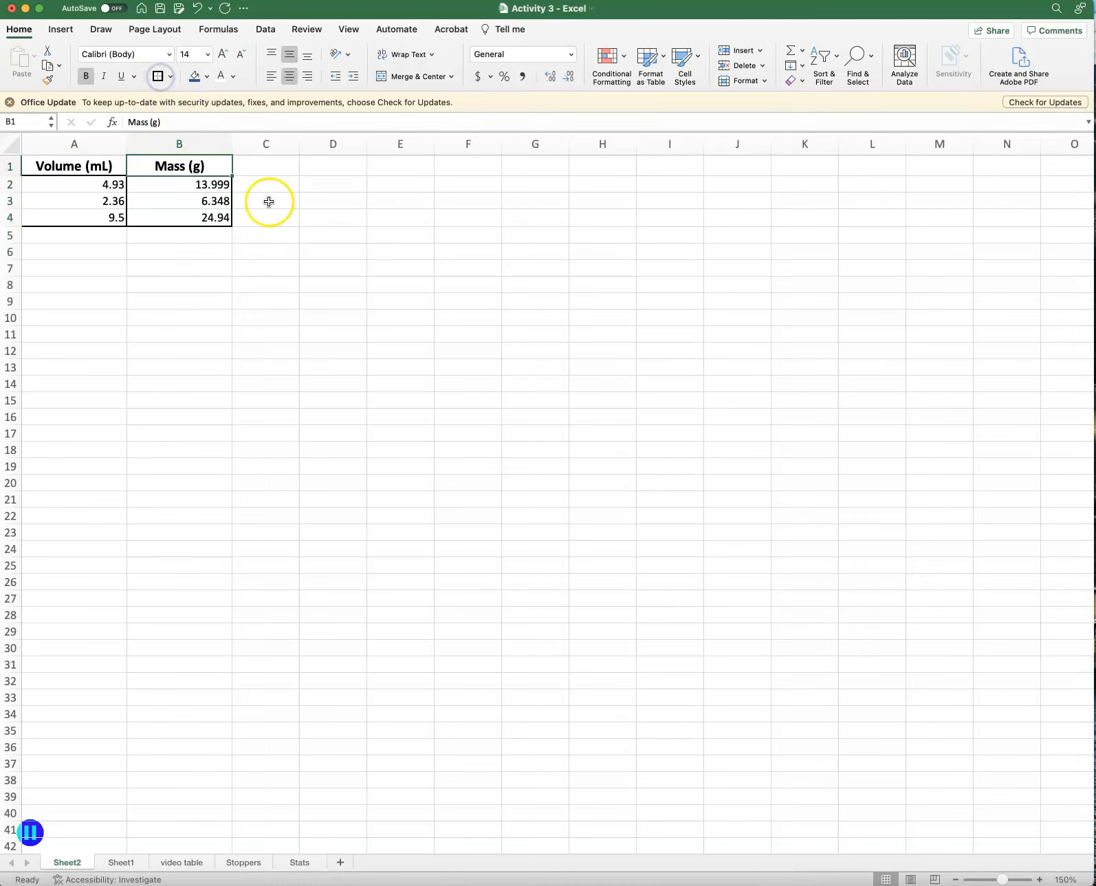
{"action": "left_click_drag", "start_coordinate": [121, 146], "coordinate": [206, 143]}
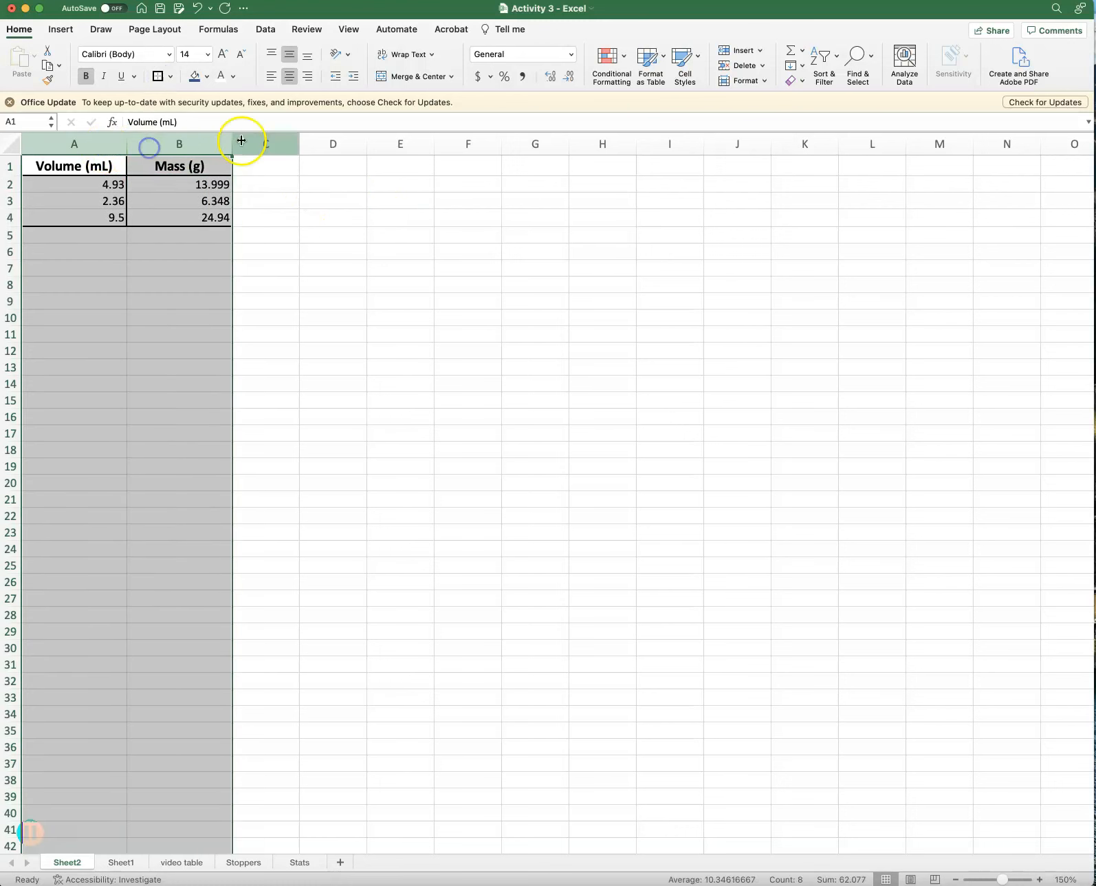
{"action": "left_click", "coordinate": [289, 77]}
{"action": "left_click", "coordinate": [292, 56]}
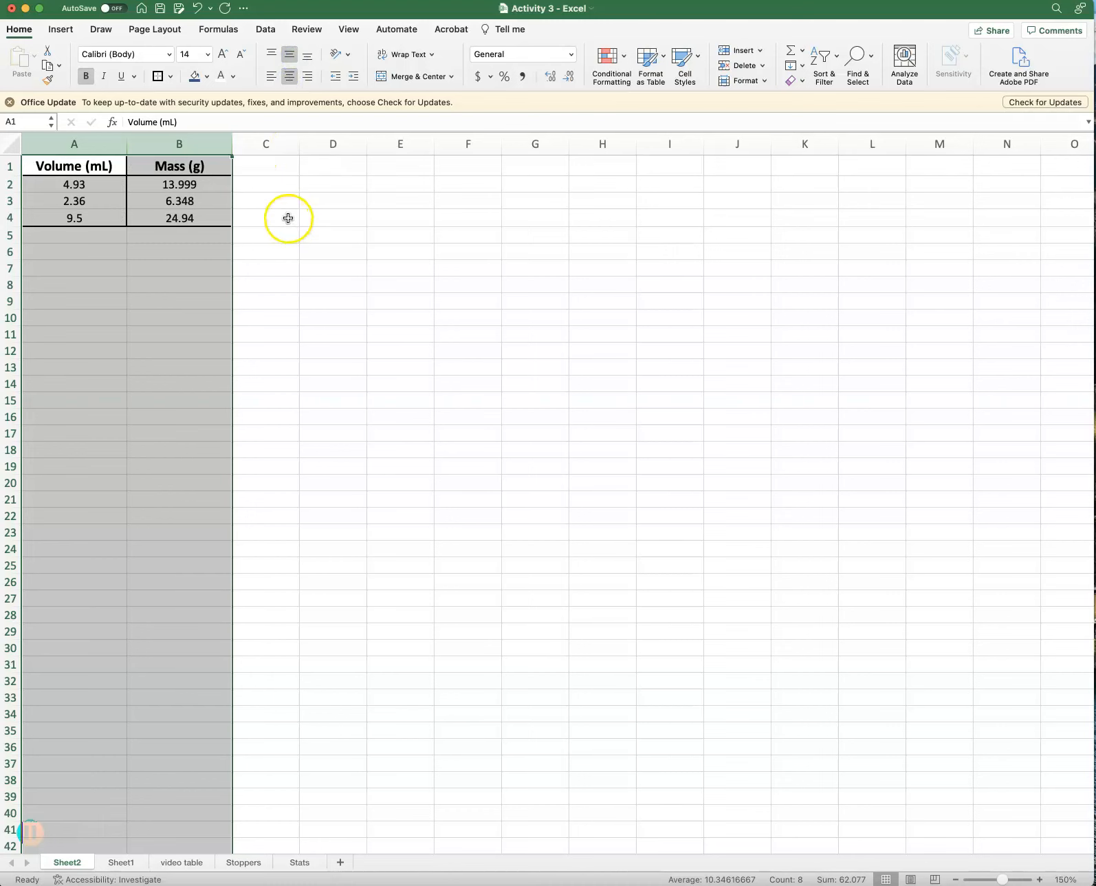
{"action": "left_click", "coordinate": [288, 218]}
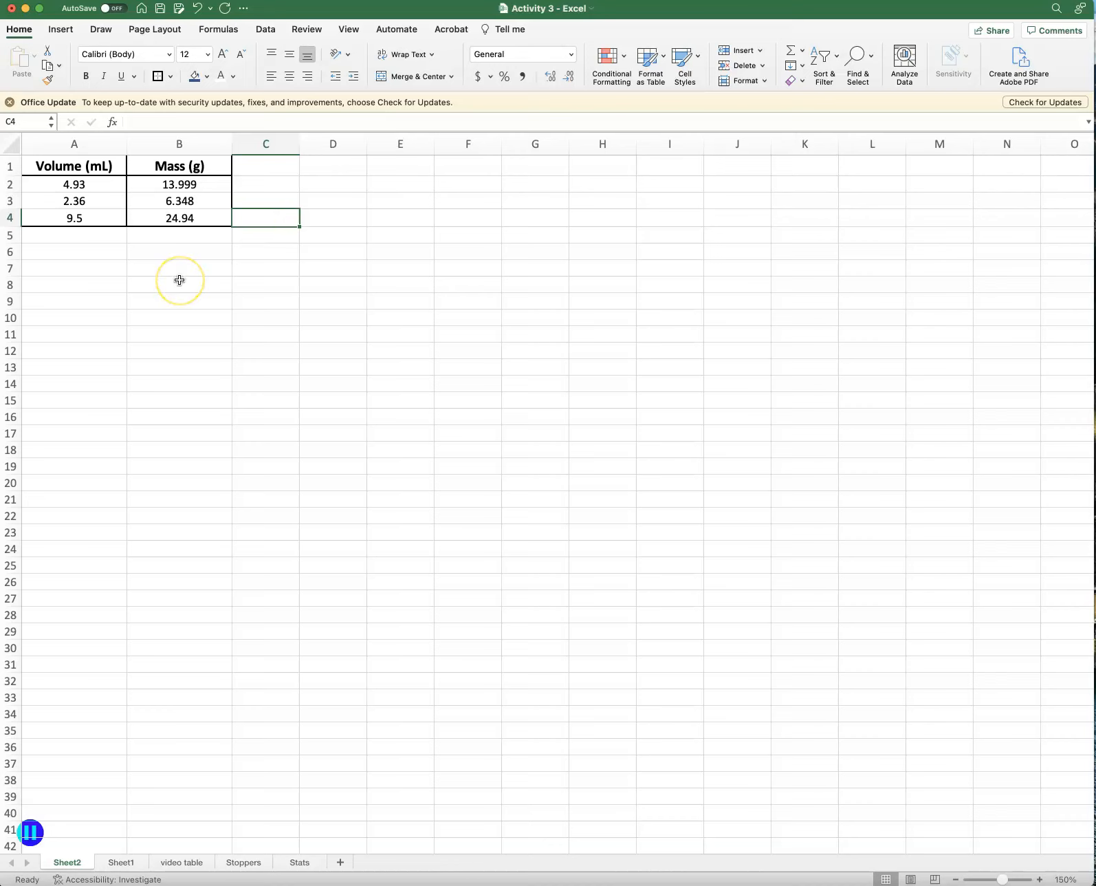
Fill the header cells A1:B1 with dark blue and make their text white.
{"action": "left_click_drag", "start_coordinate": [71, 165], "coordinate": [165, 162]}
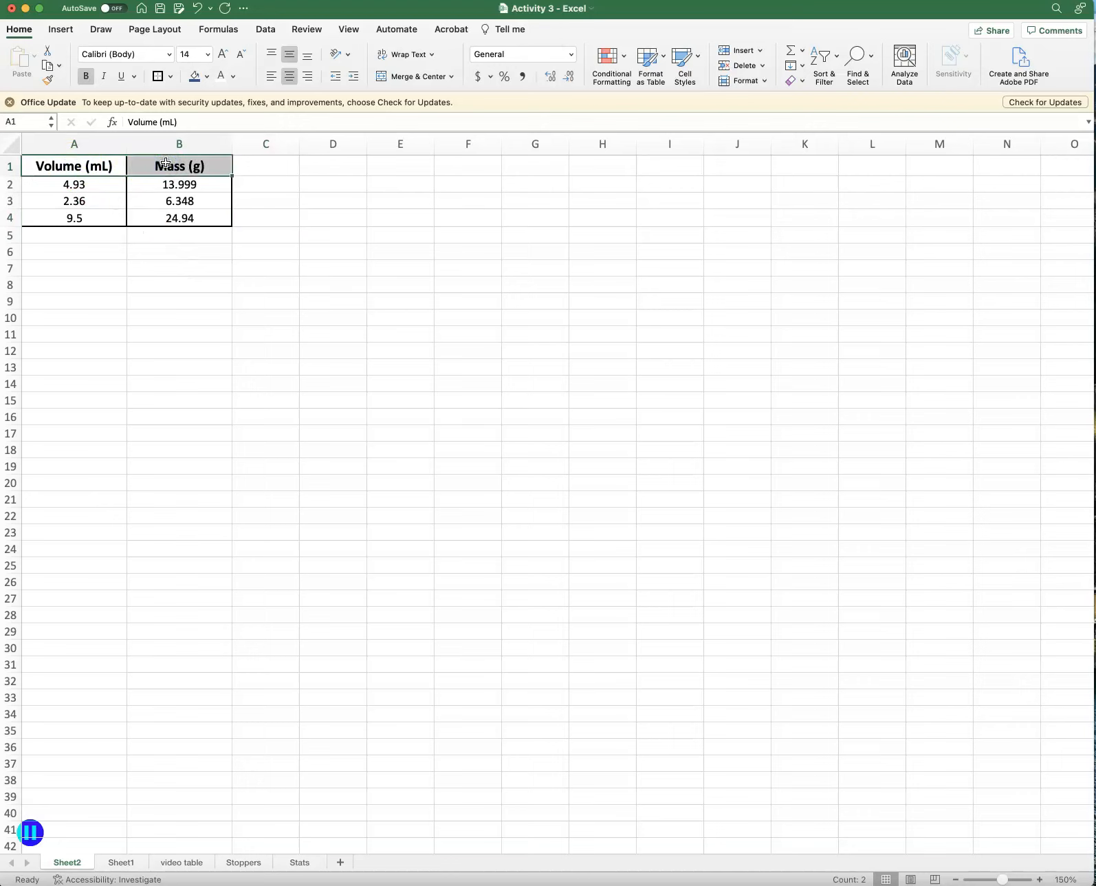
{"action": "left_click", "coordinate": [194, 78]}
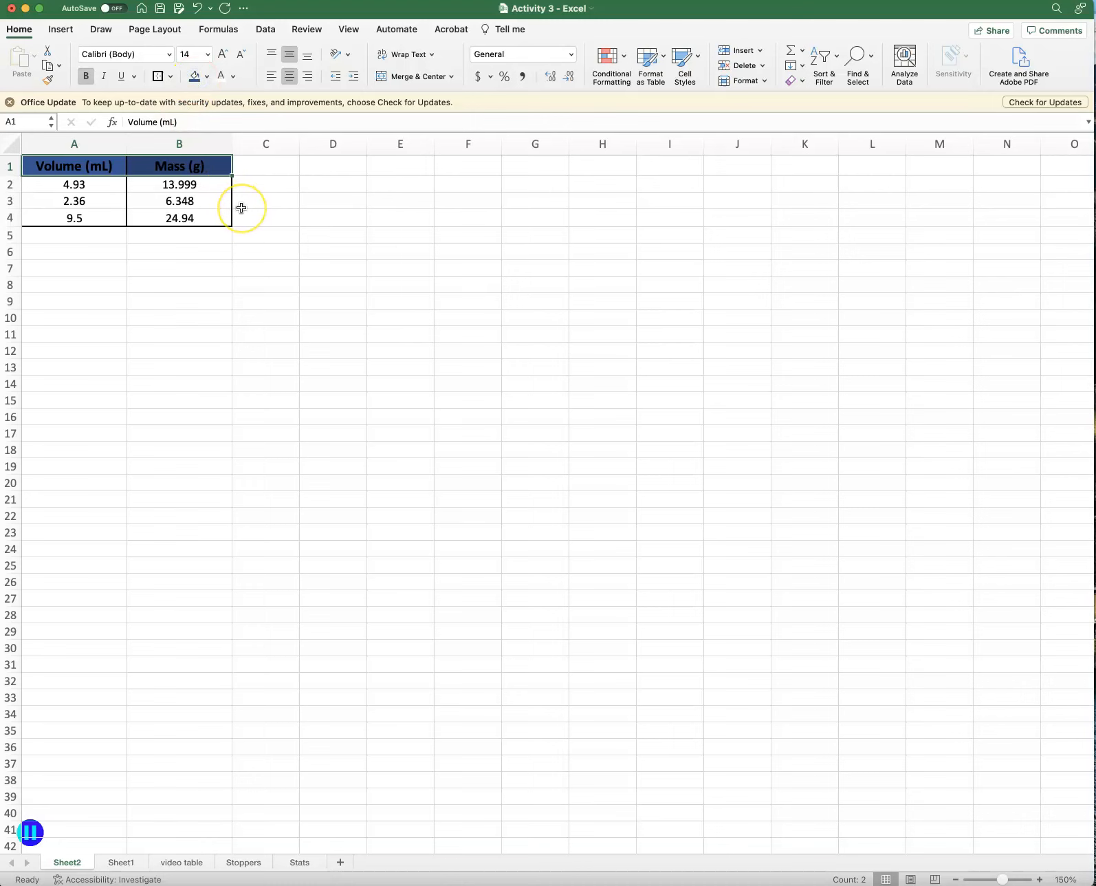
{"action": "left_click", "coordinate": [243, 132]}
{"action": "left_click", "coordinate": [220, 75]}
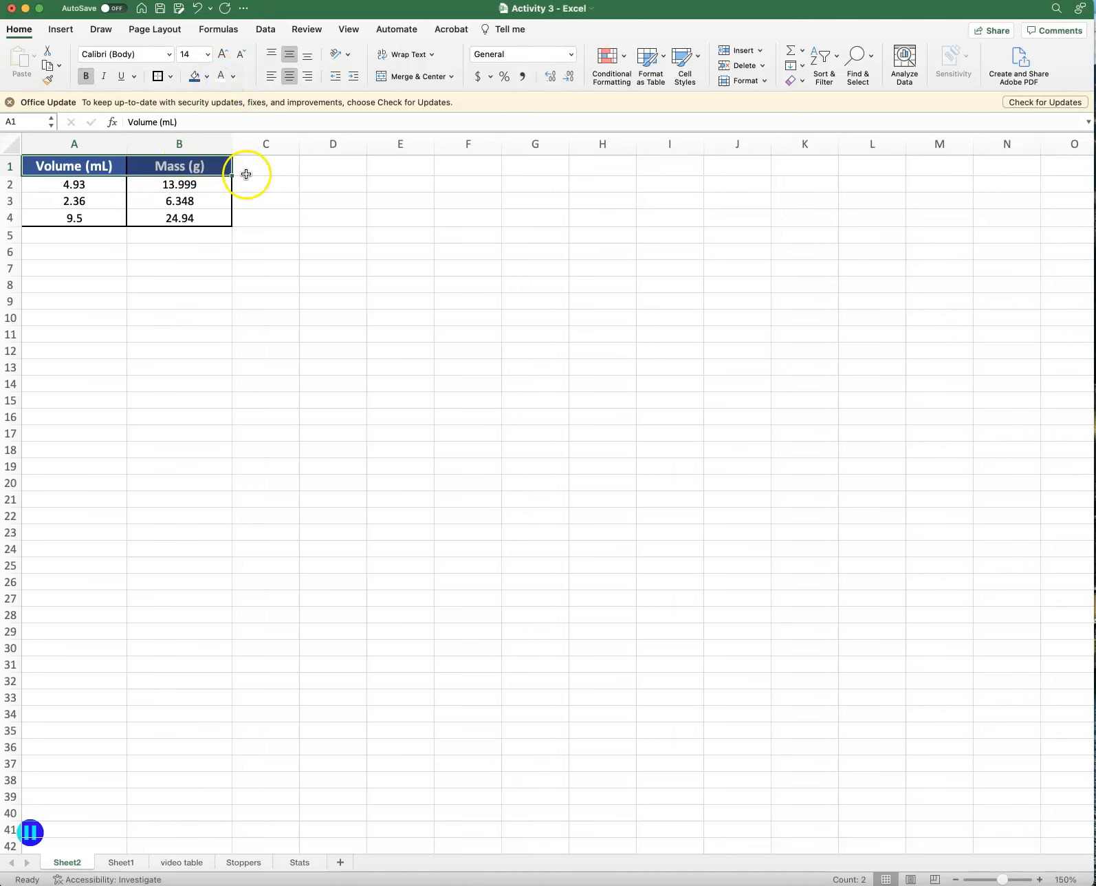
{"action": "left_click", "coordinate": [426, 237]}
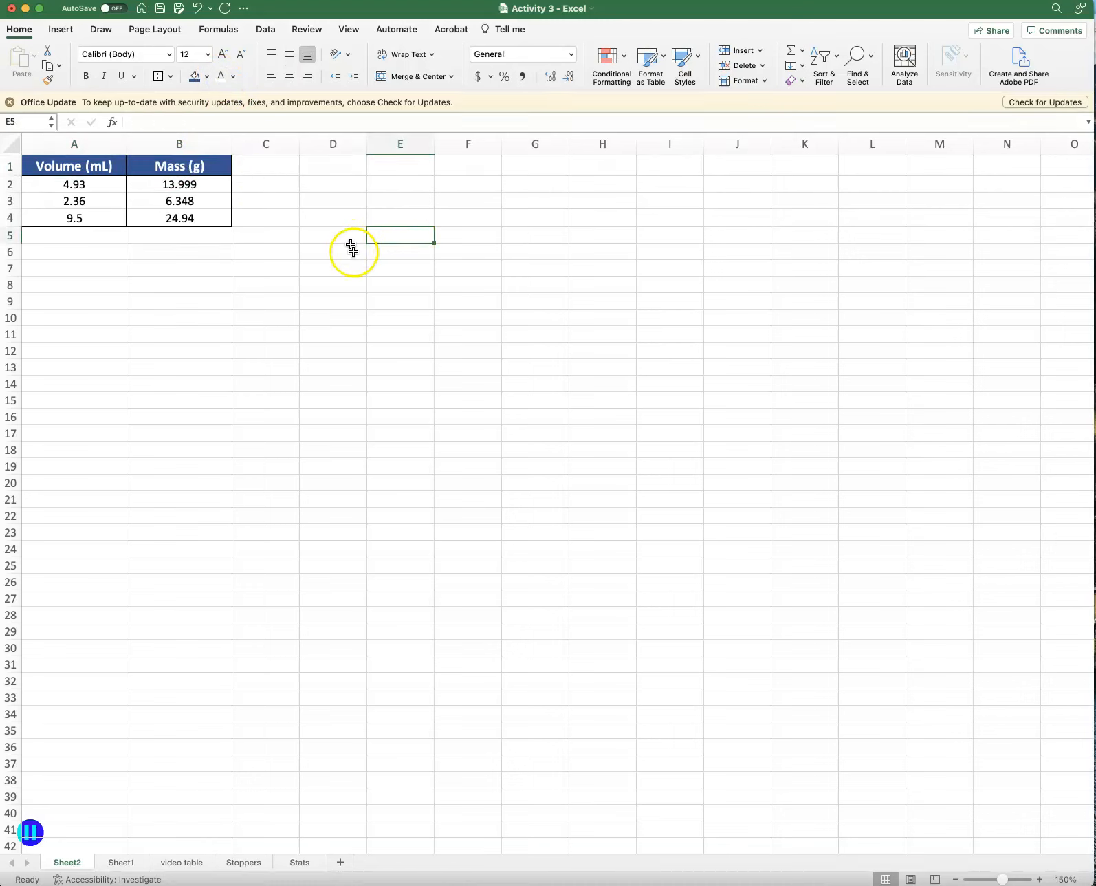
Show the volumes in A2:A4 with two decimal places and the masses in B2:B4 with three decimal places.
{"action": "left_click", "coordinate": [90, 218]}
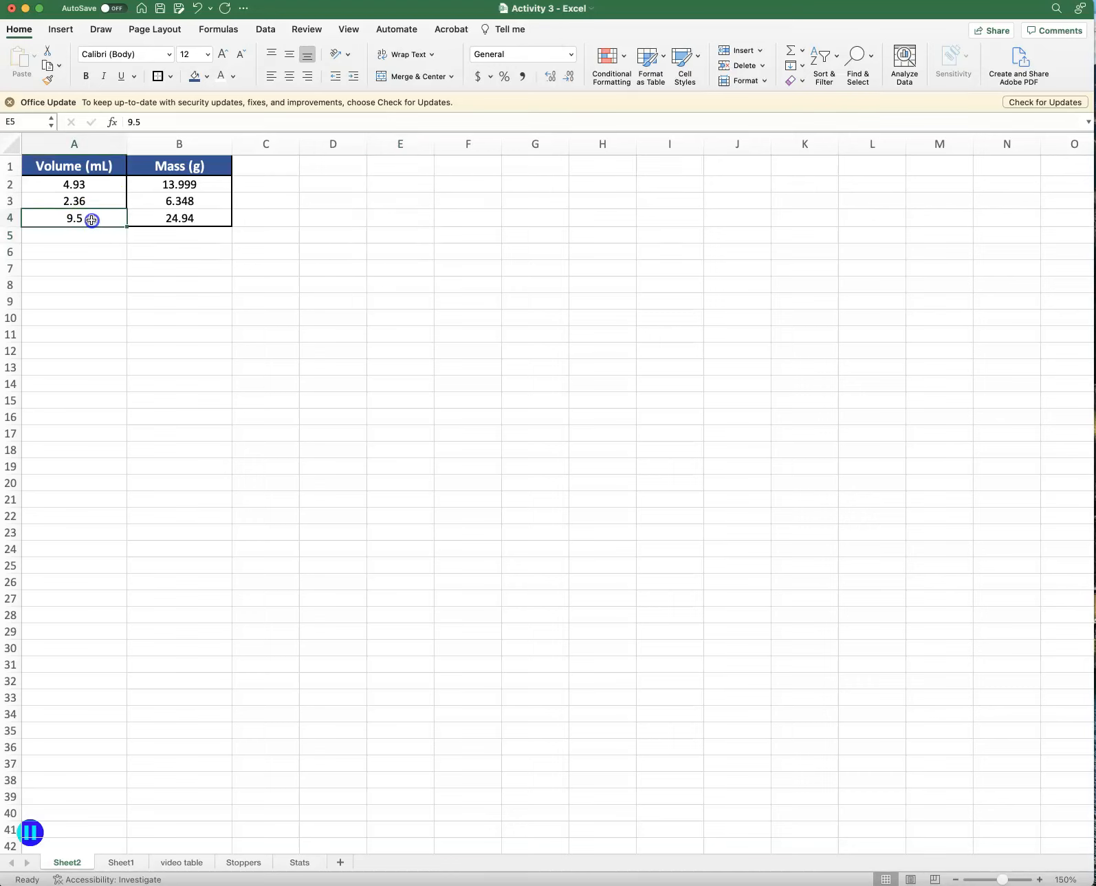
{"action": "left_click_drag", "start_coordinate": [91, 220], "coordinate": [95, 185]}
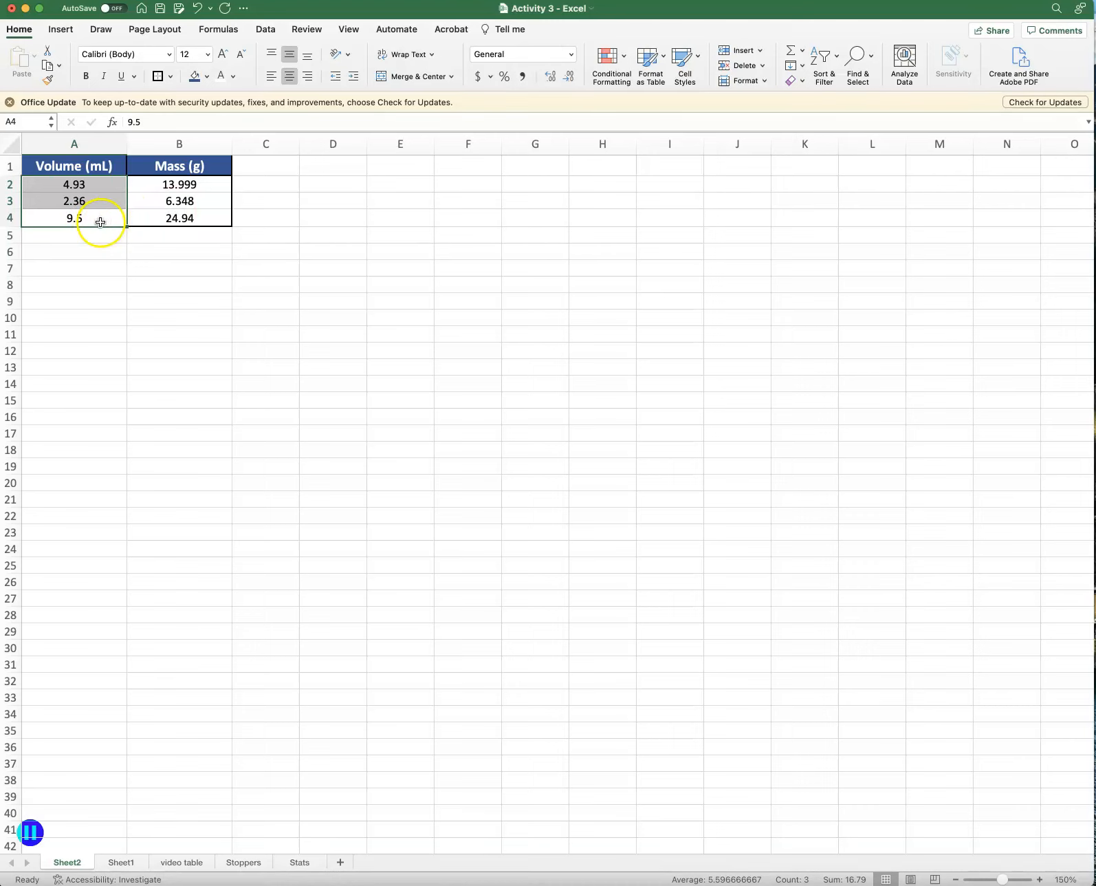
{"action": "left_click", "coordinate": [550, 77]}
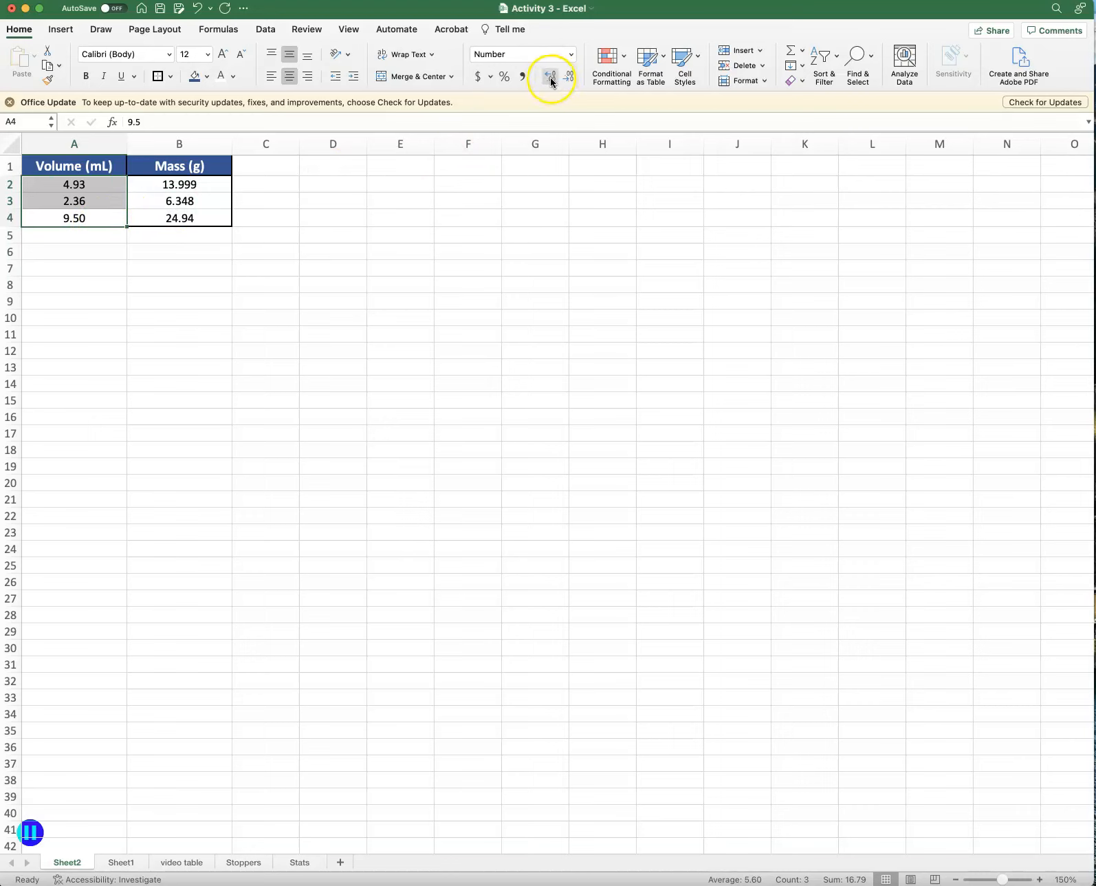
{"action": "left_click", "coordinate": [550, 77]}
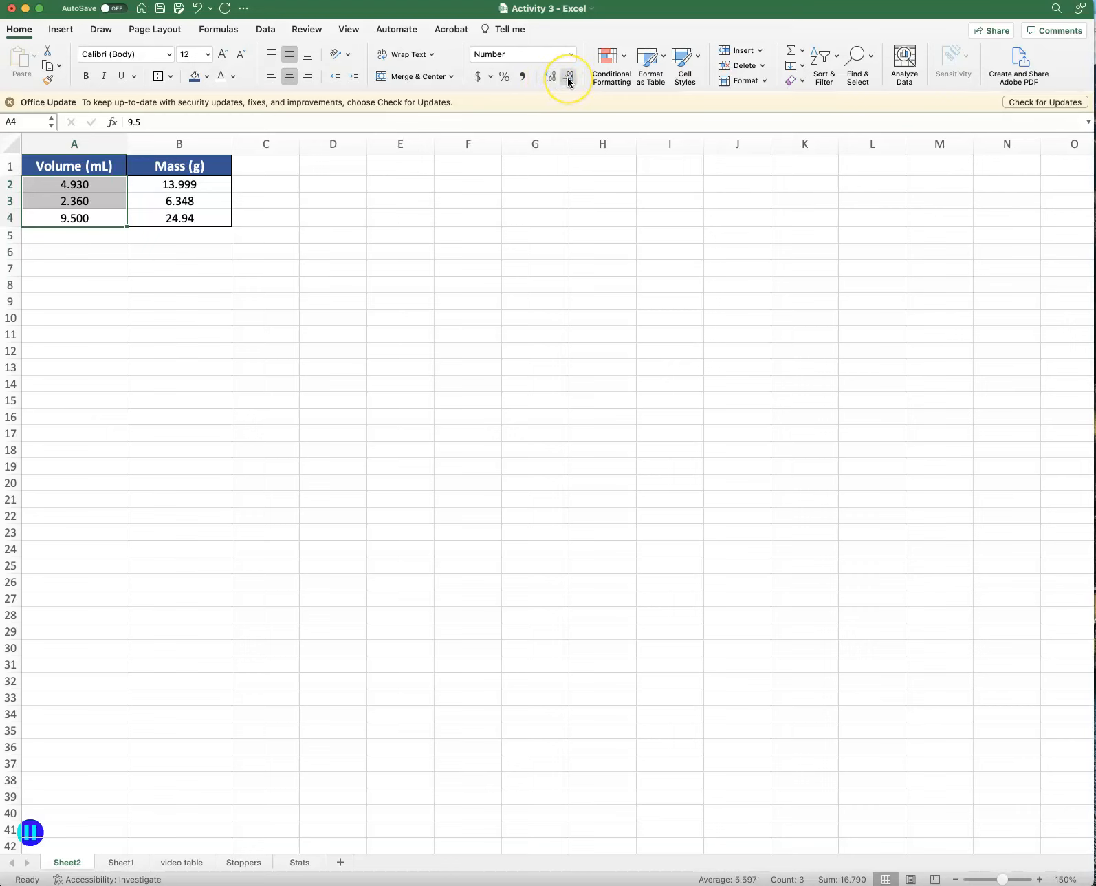
{"action": "left_click", "coordinate": [568, 78]}
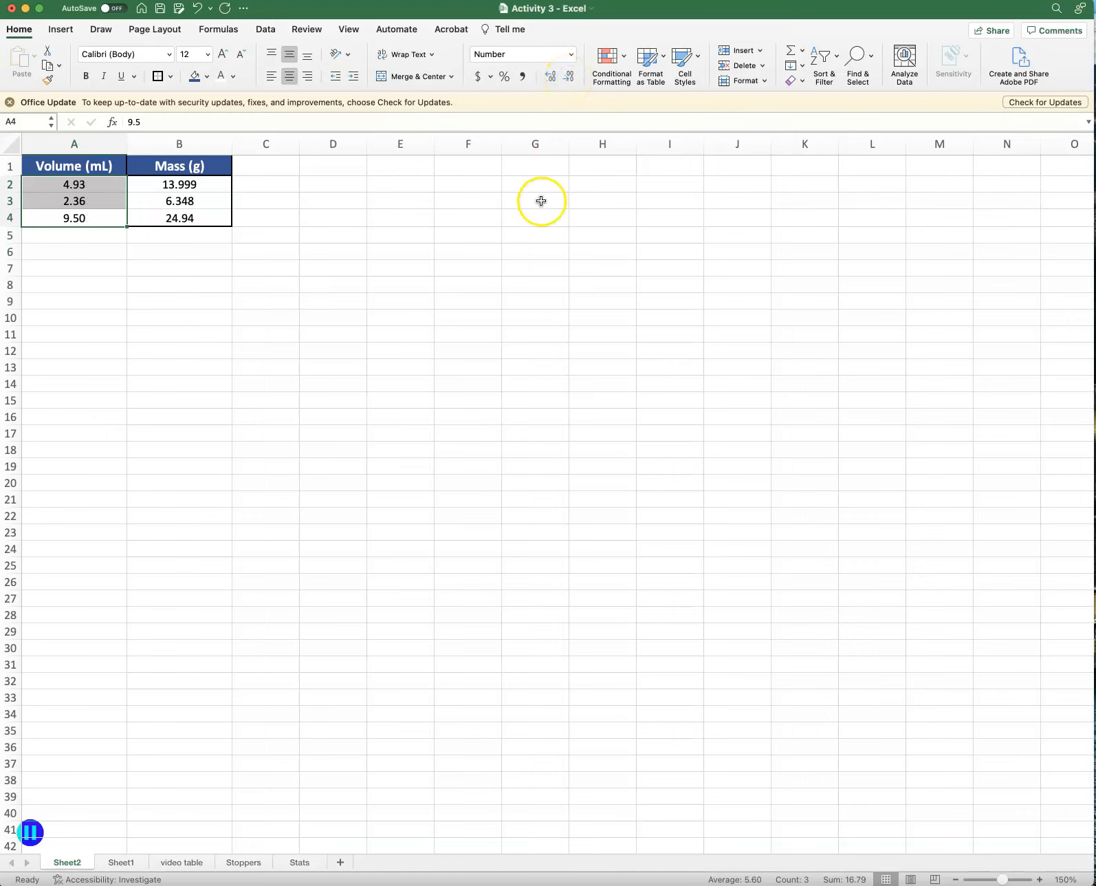
{"action": "left_click_drag", "start_coordinate": [204, 219], "coordinate": [203, 187]}
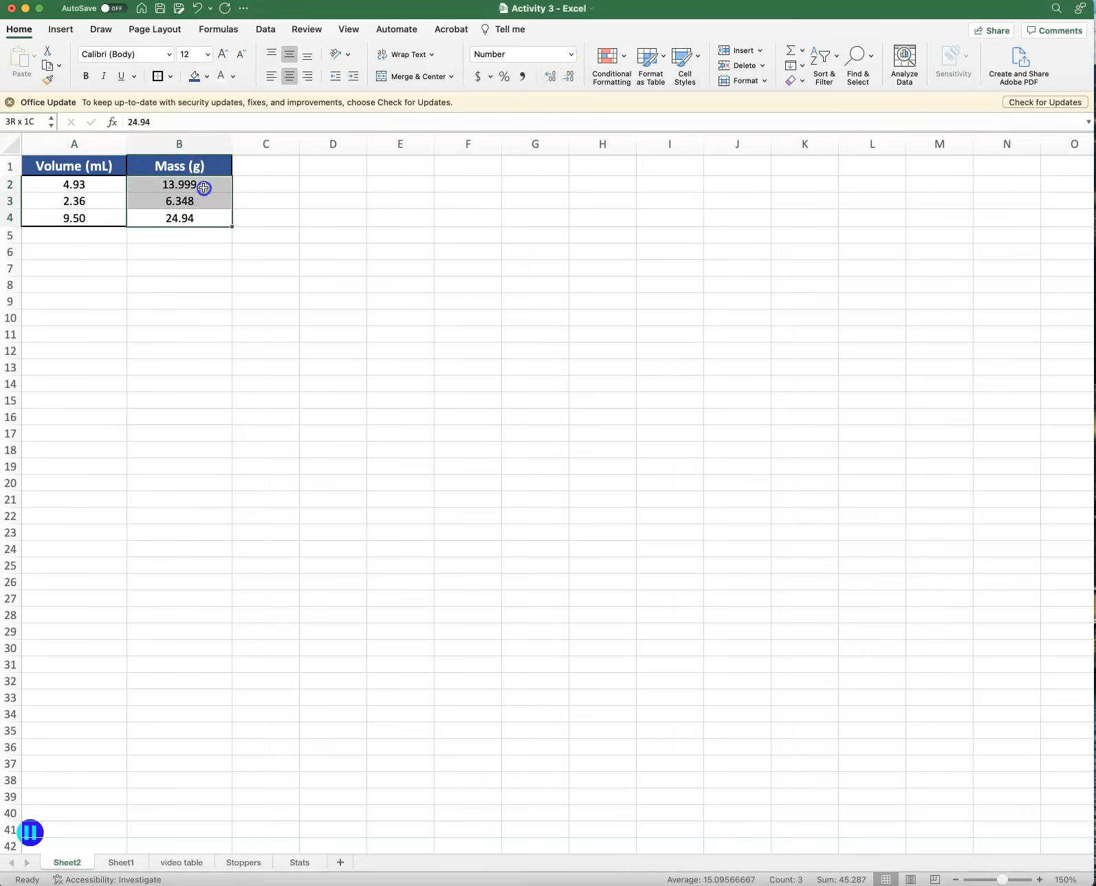
{"action": "left_click", "coordinate": [551, 75]}
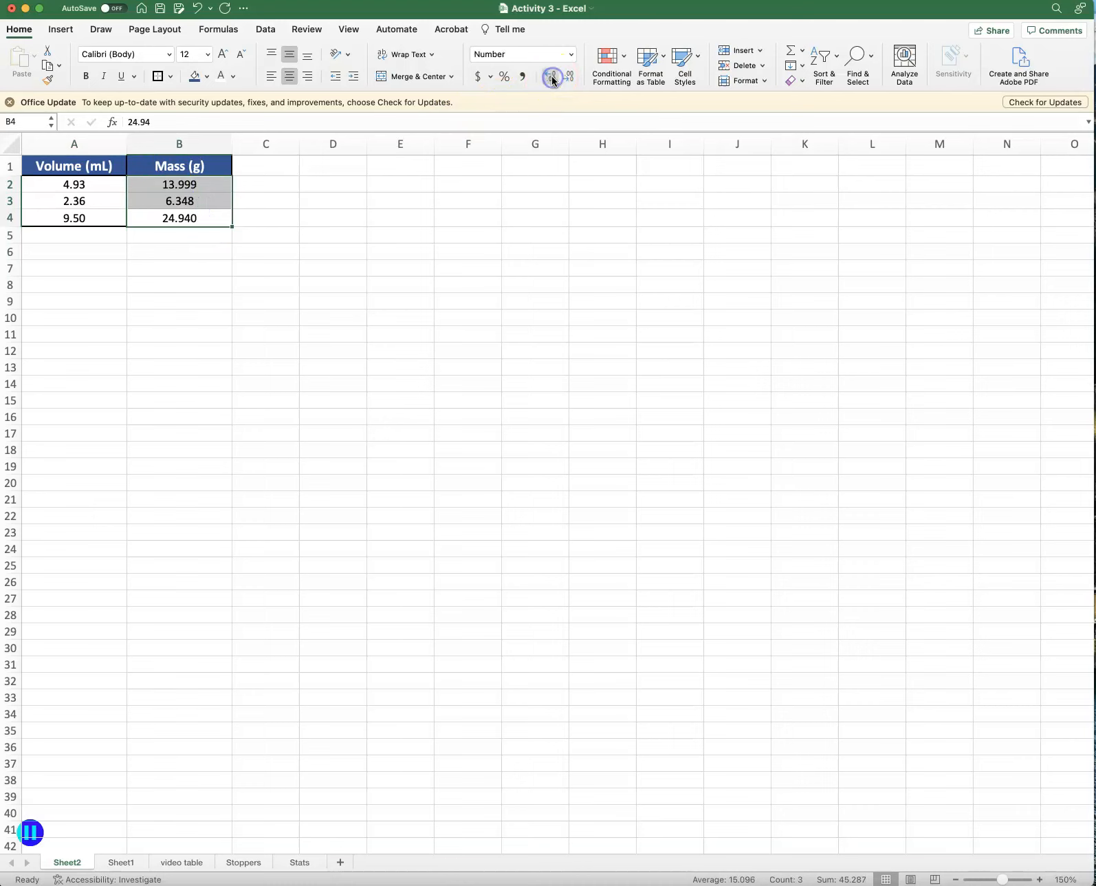